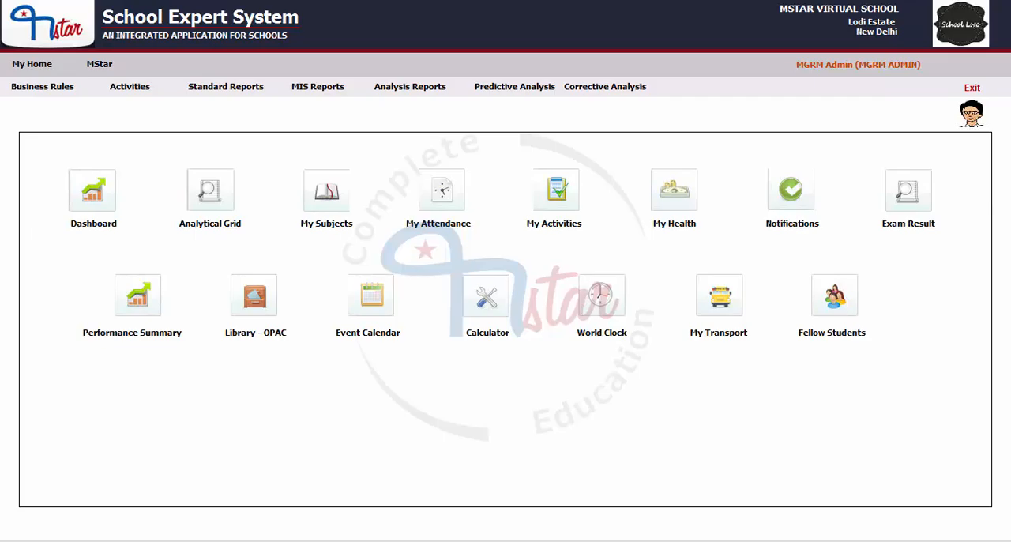
- Open the User Privileges activity of the System Administration module
left_click(107, 68)
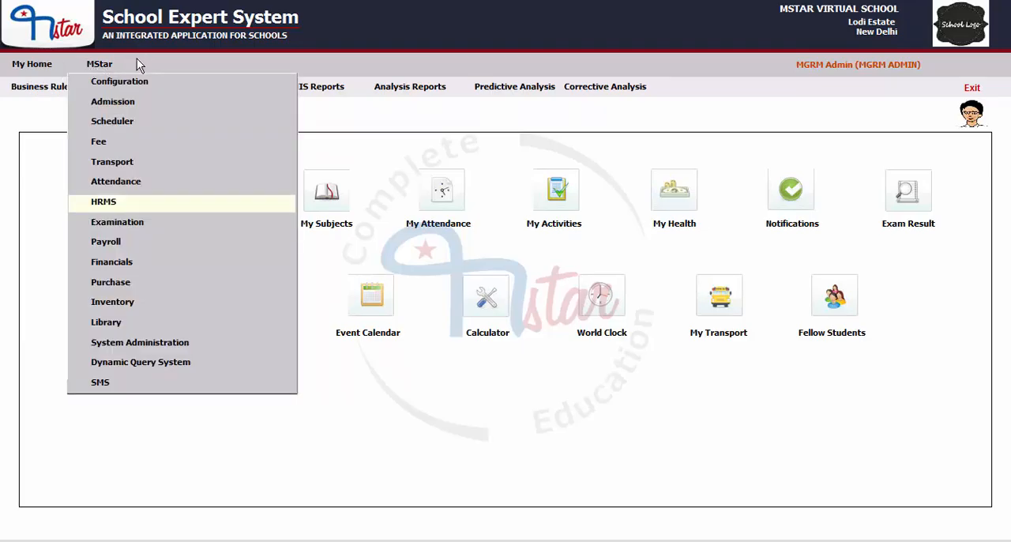
left_click(131, 349)
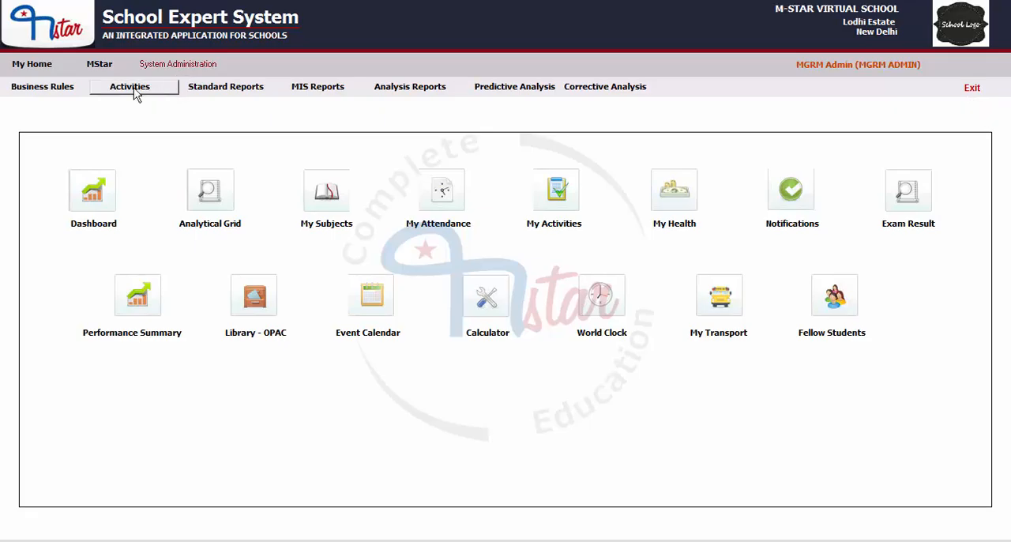
left_click(130, 86)
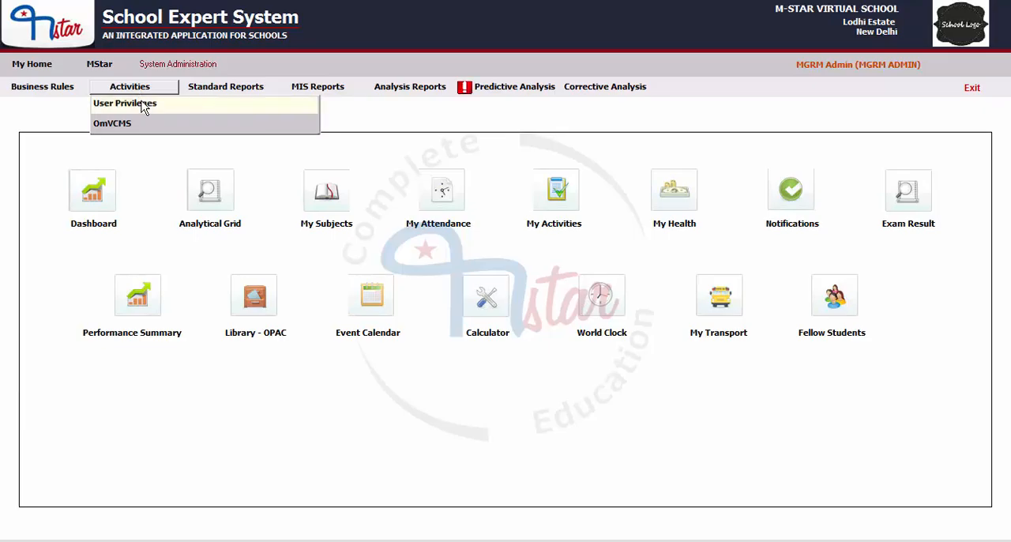
left_click(121, 106)
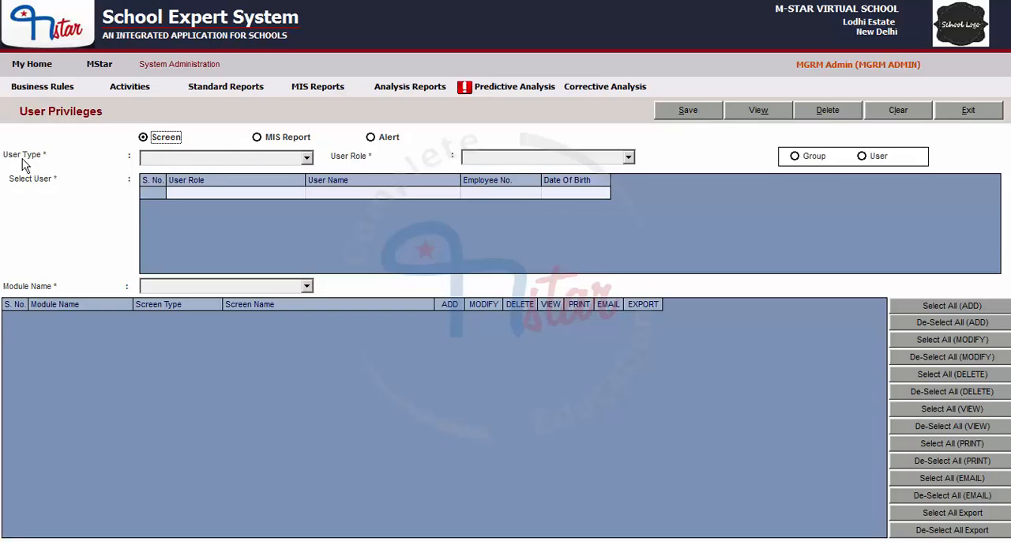
- Set the user type to NON-TEACHING and look through the available user roles
left_click(277, 162)
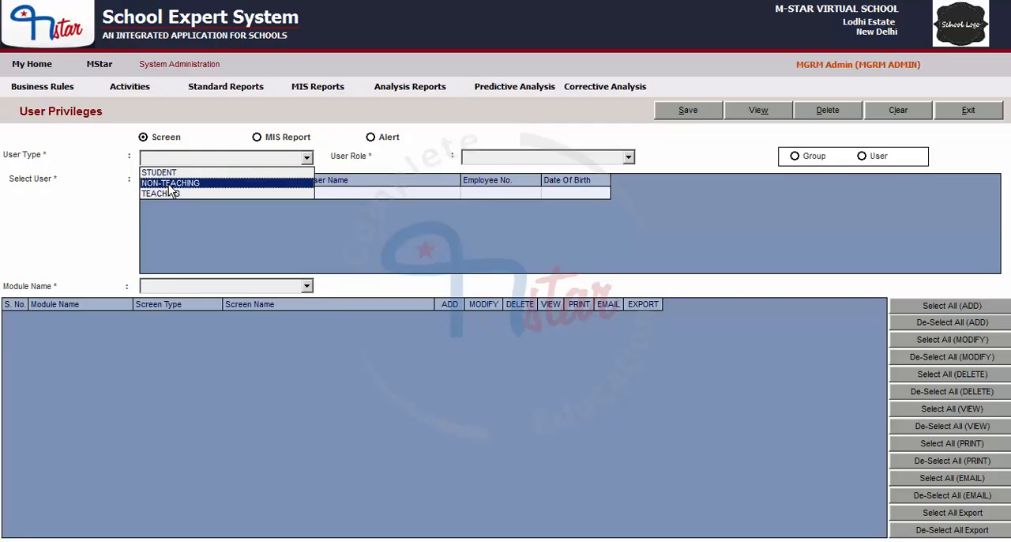
left_click(169, 184)
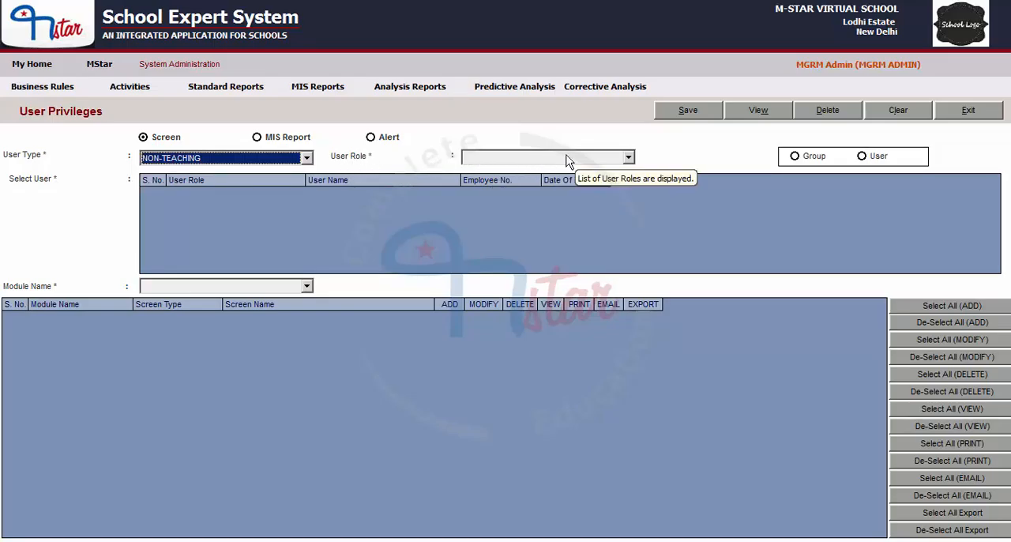
left_click(525, 159)
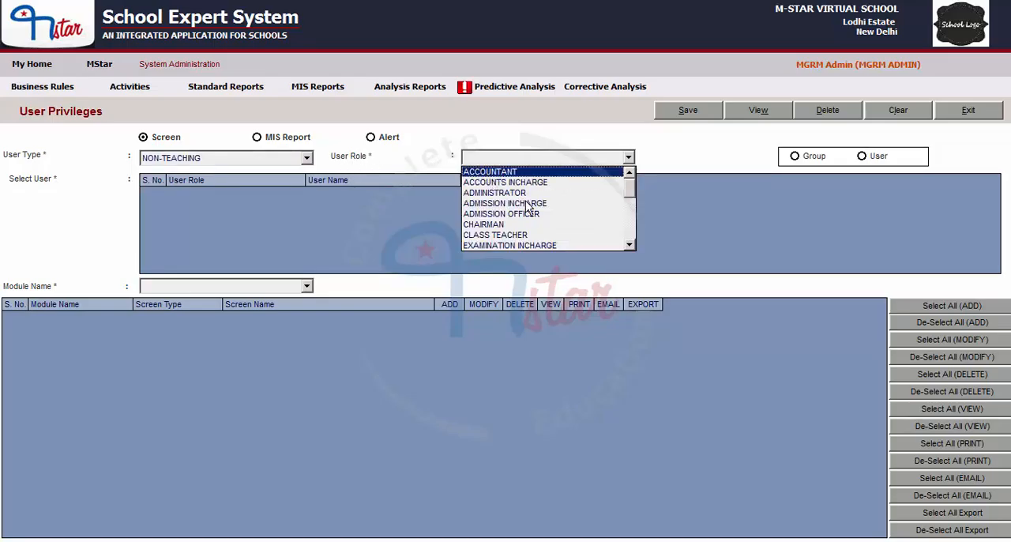
scroll(535, 219, "down", 1)
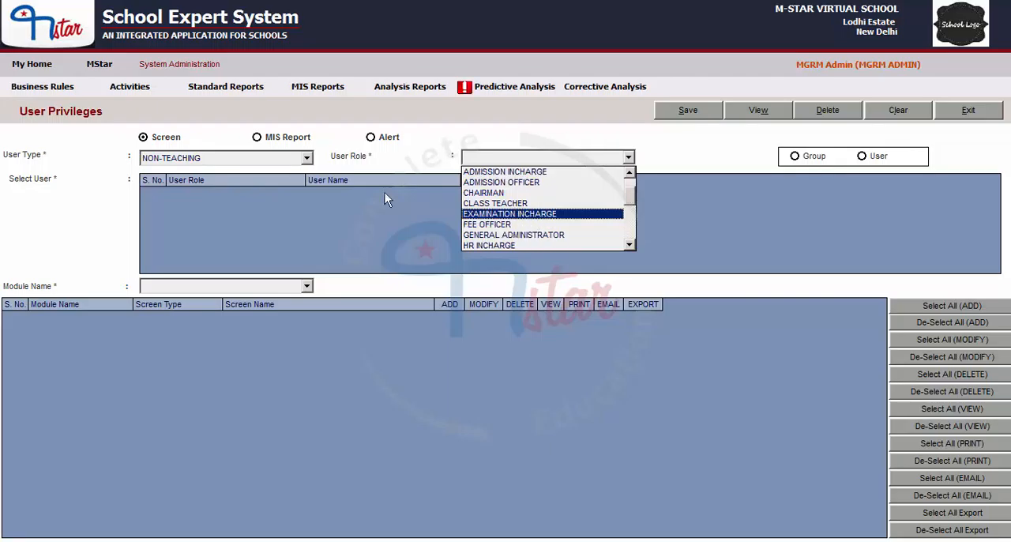
left_click(155, 165)
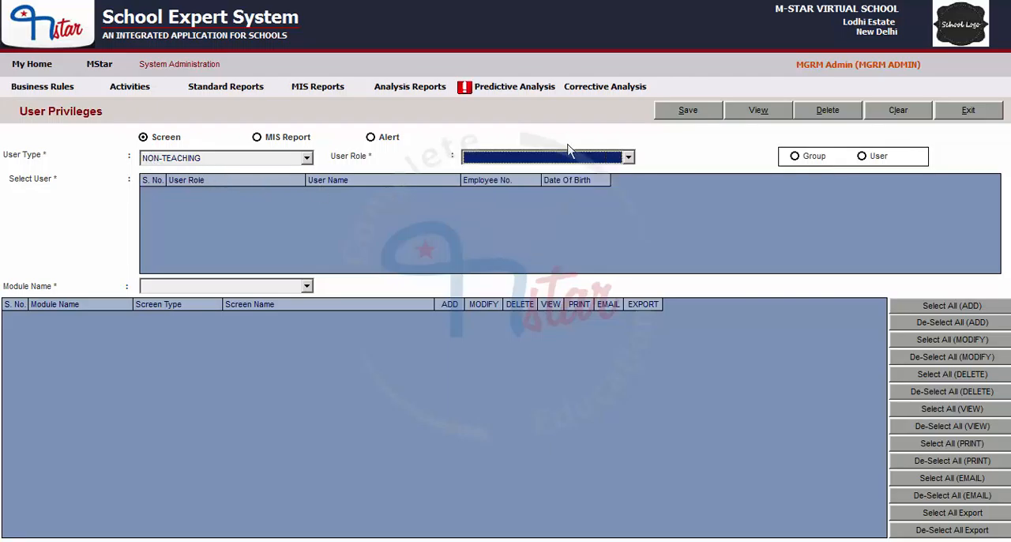
- Switch the user type to TEACHING and look through the user roles offered for it
left_click(200, 161)
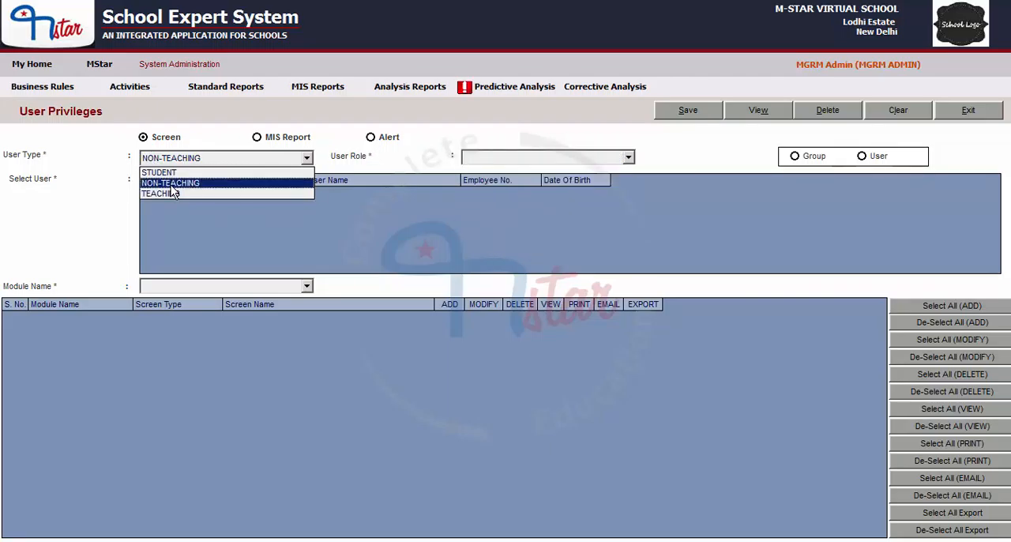
left_click(166, 194)
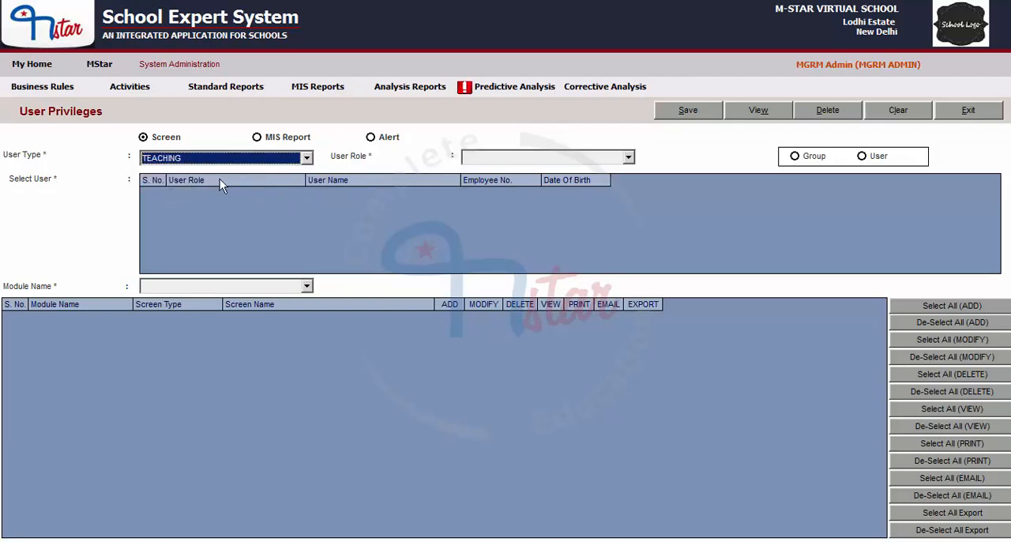
left_click(513, 156)
scroll(533, 213, "down", 2)
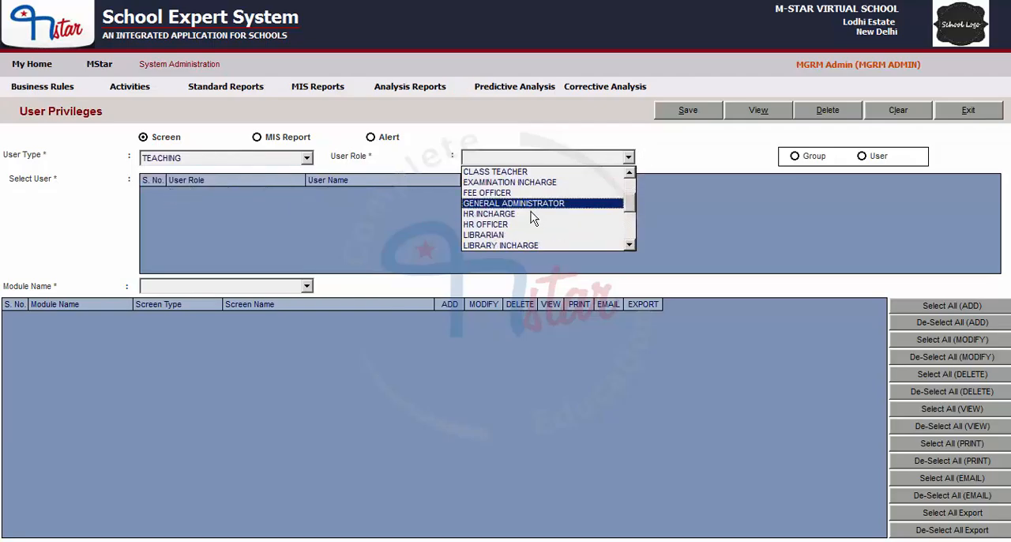
scroll(531, 213, "down", 1)
left_click(600, 158)
- Set the user type back to NON-TEACHING and choose FEE OFFICER as the user role
left_click(226, 160)
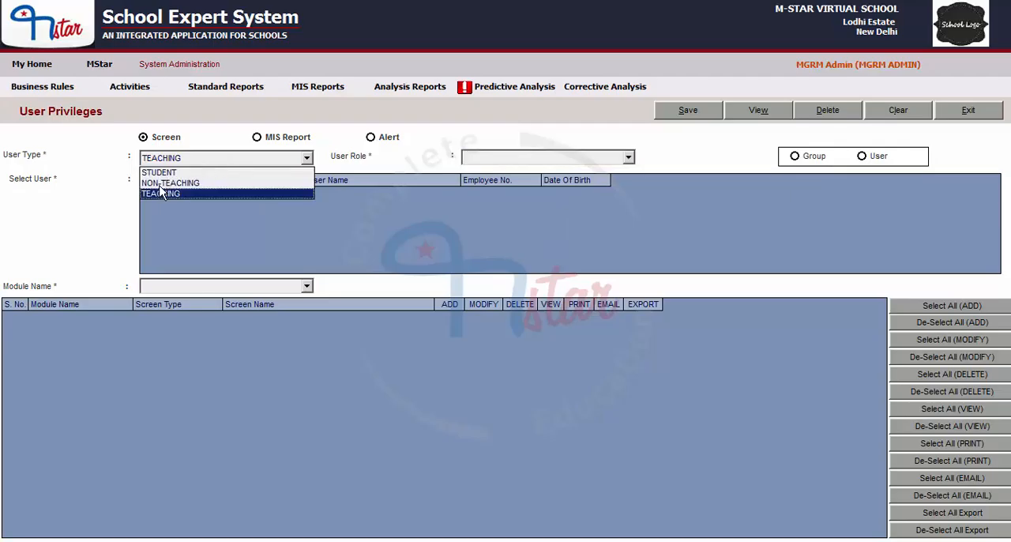
left_click(170, 183)
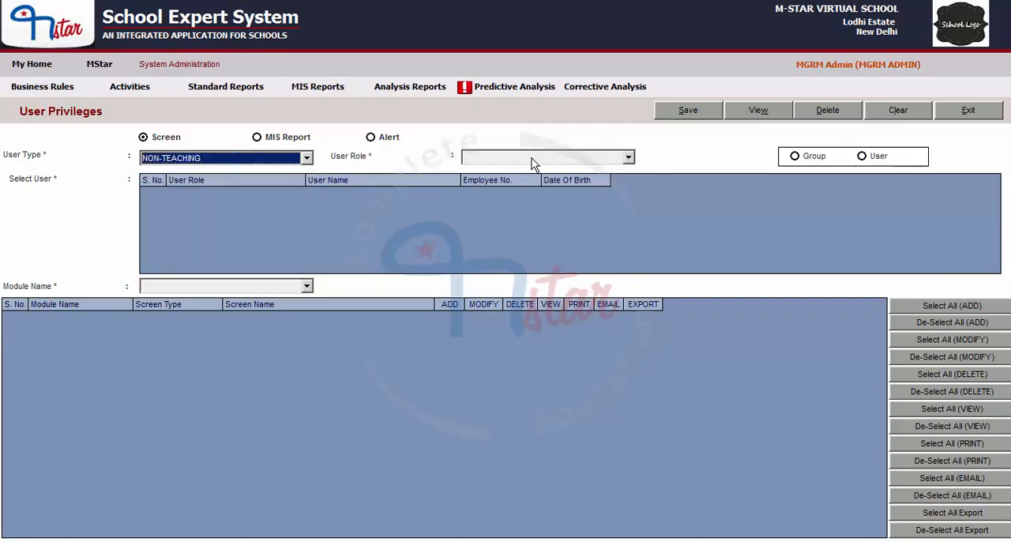
left_click(600, 162)
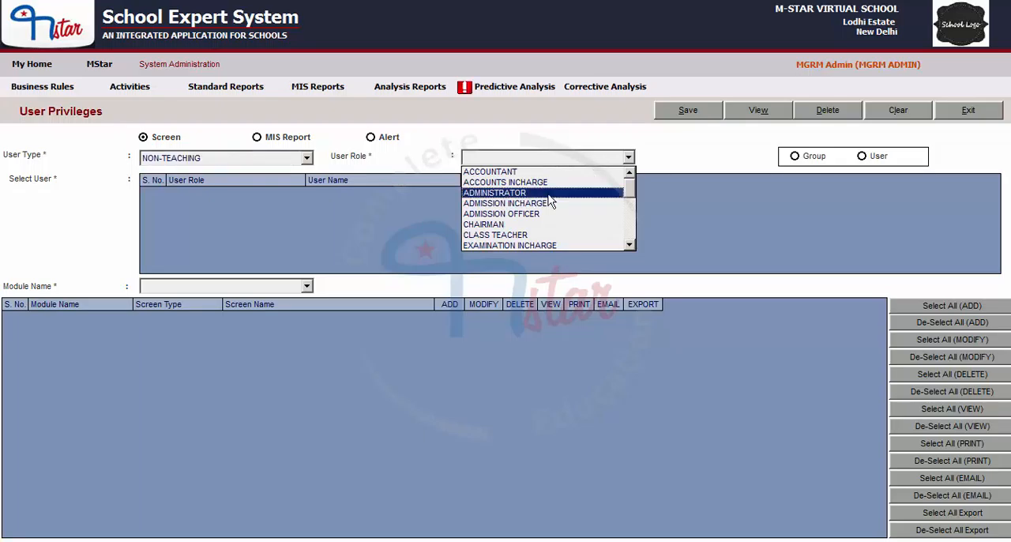
scroll(547, 199, "down", 1)
scroll(547, 200, "down", 1)
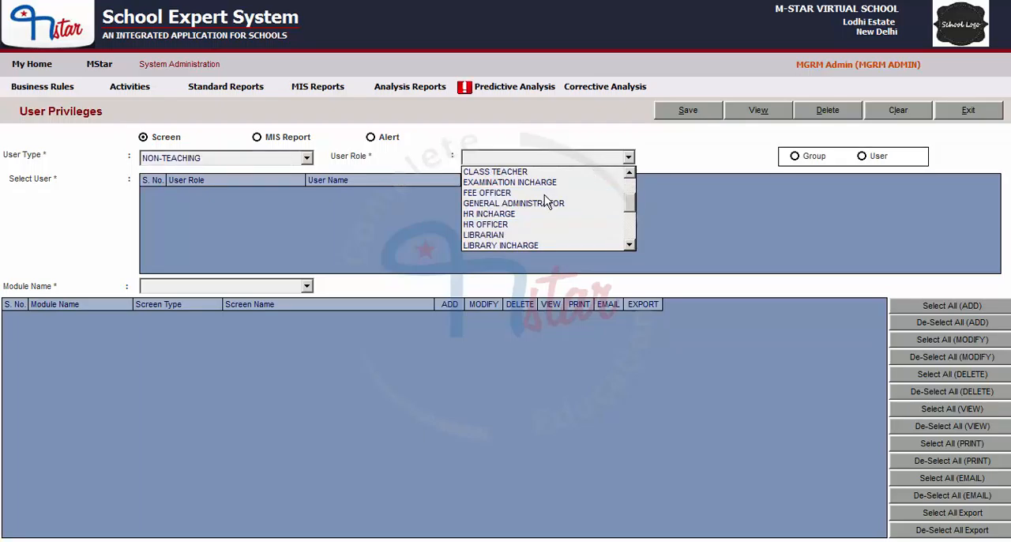
scroll(546, 201, "up", 2)
left_click(521, 163)
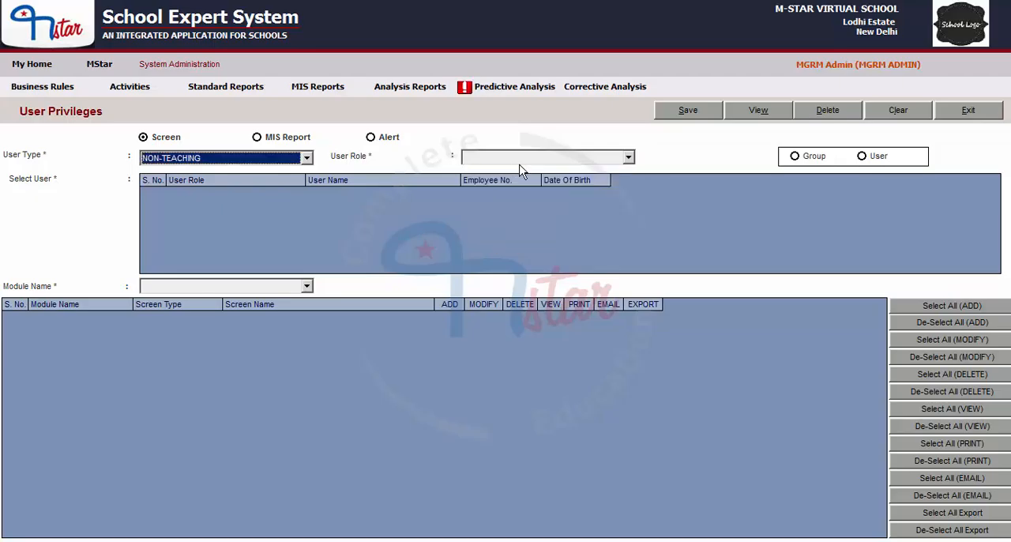
left_click(519, 161)
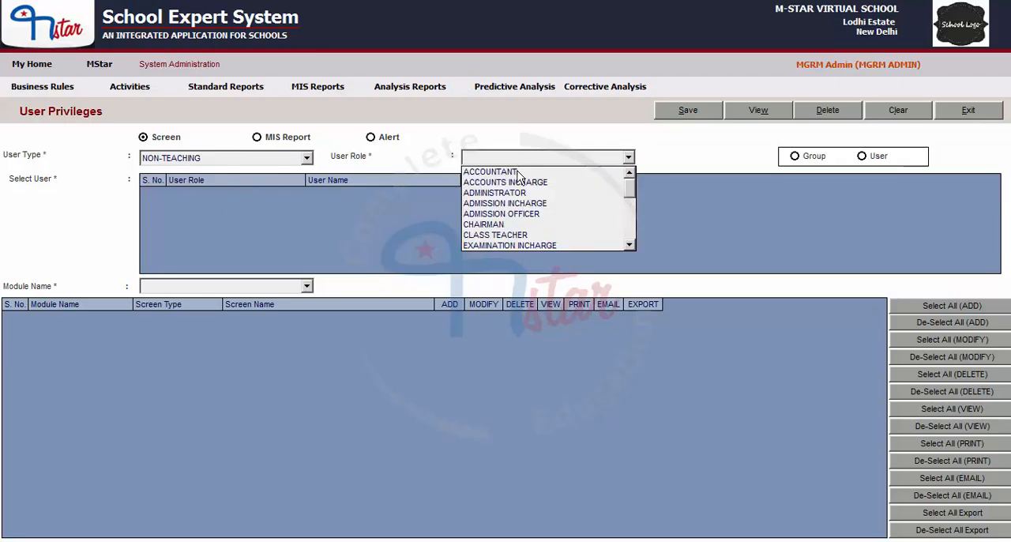
scroll(525, 197, "down", 1)
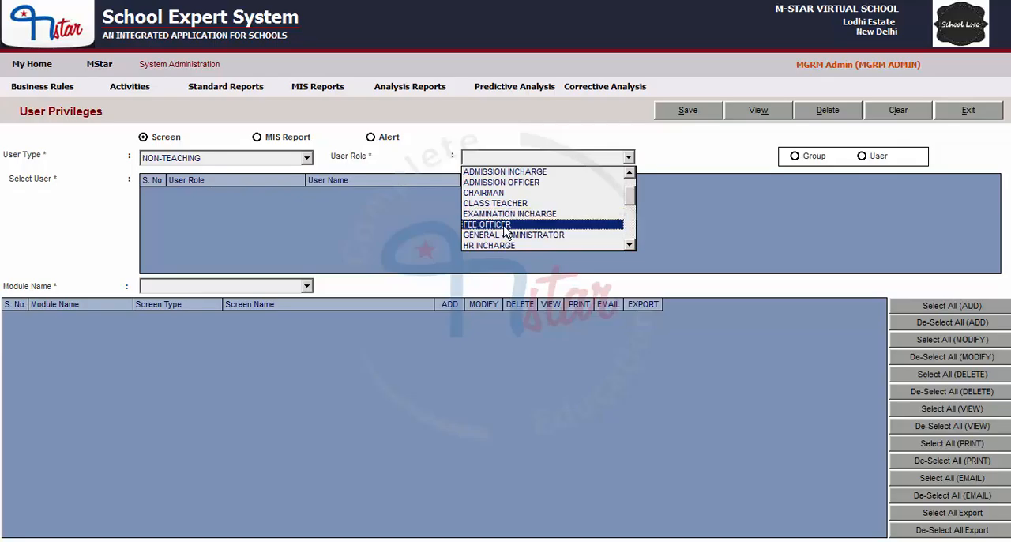
left_click(503, 225)
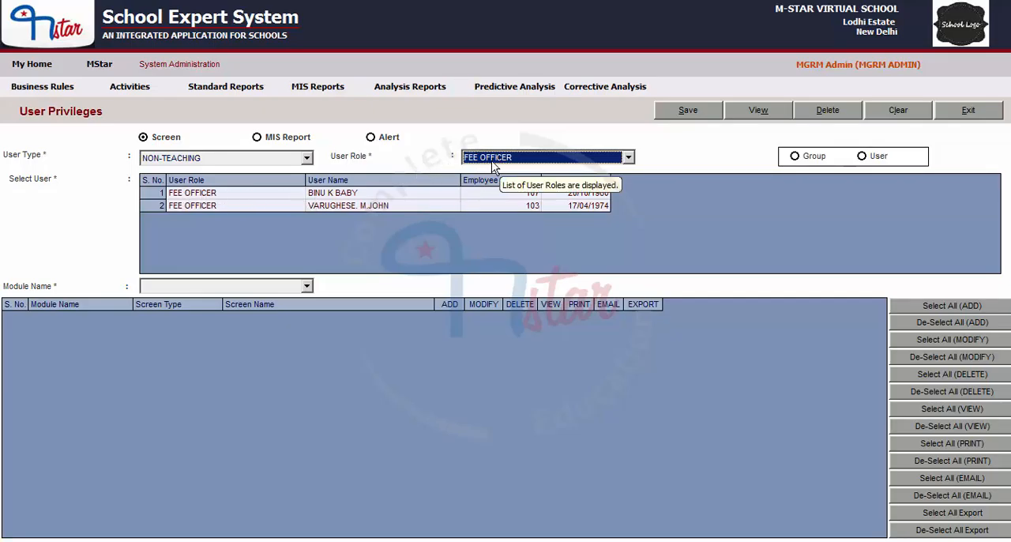
- View the users assigned to the GENERAL ADMINISTRATOR, HR OFFICER and PA TO PRINCIPAL roles in turn
left_click(557, 157)
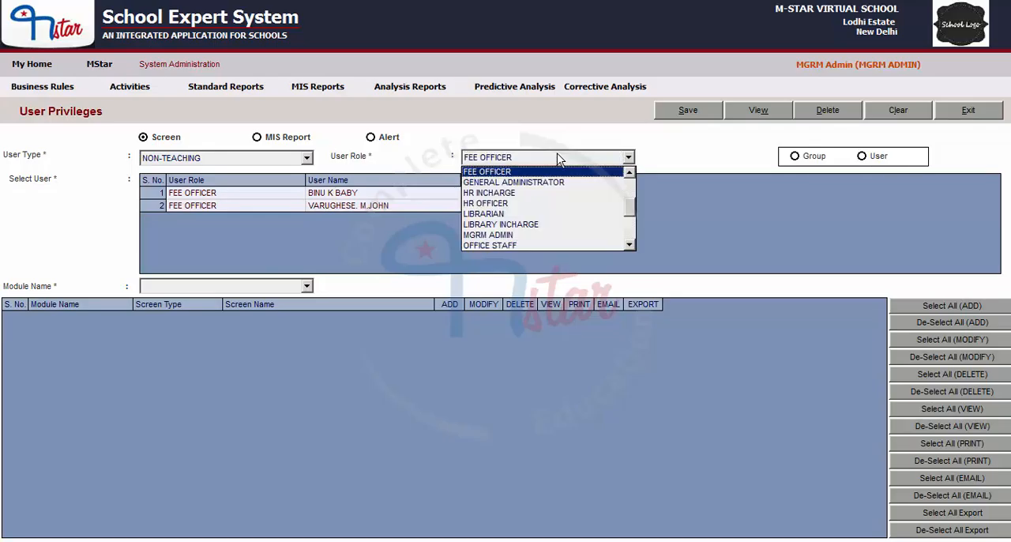
left_click(524, 182)
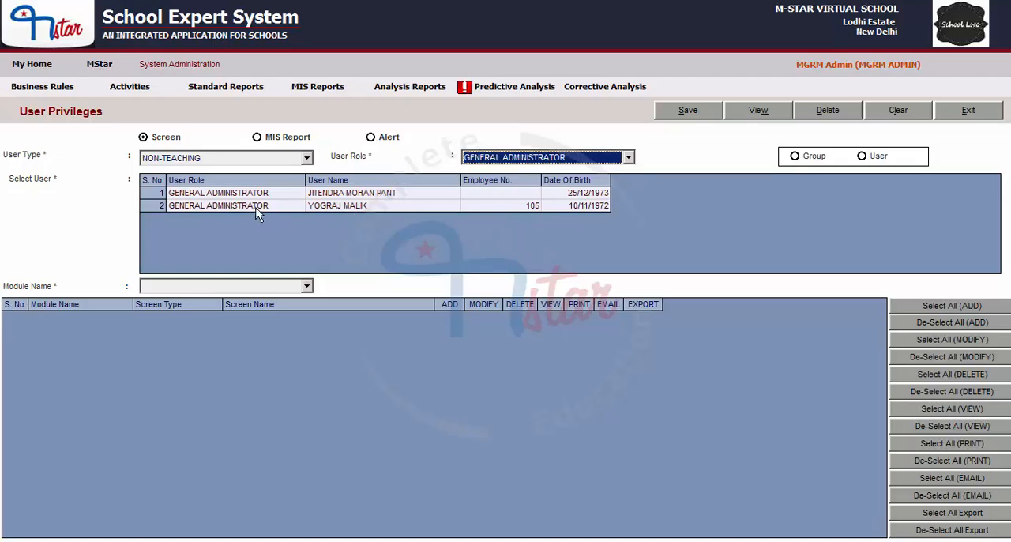
left_click(511, 158)
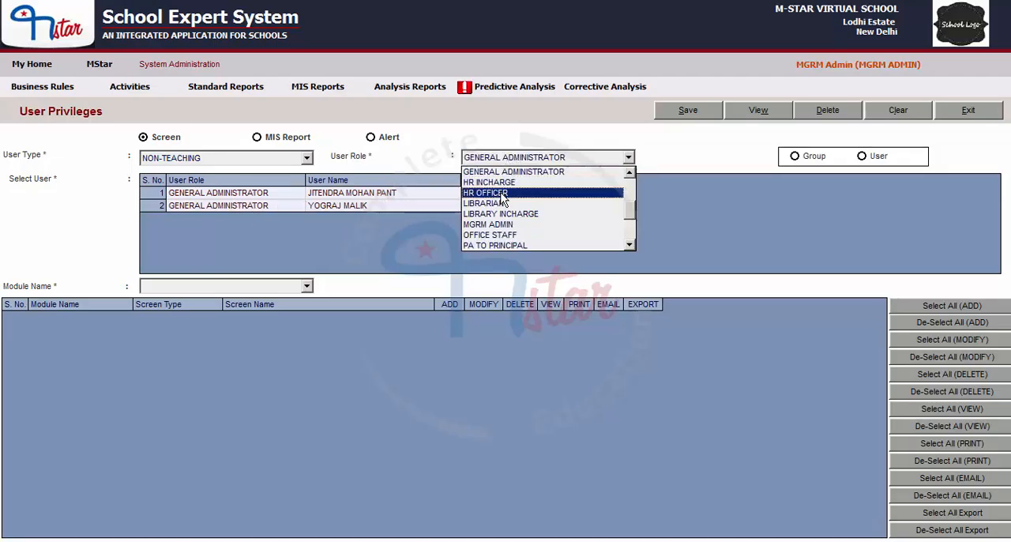
left_click(509, 193)
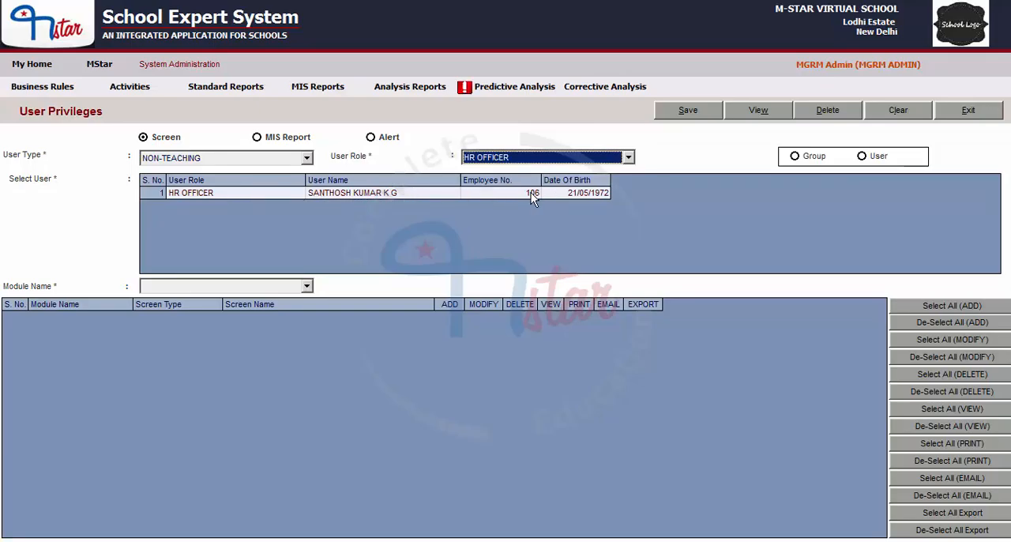
left_click(496, 163)
left_click(490, 223)
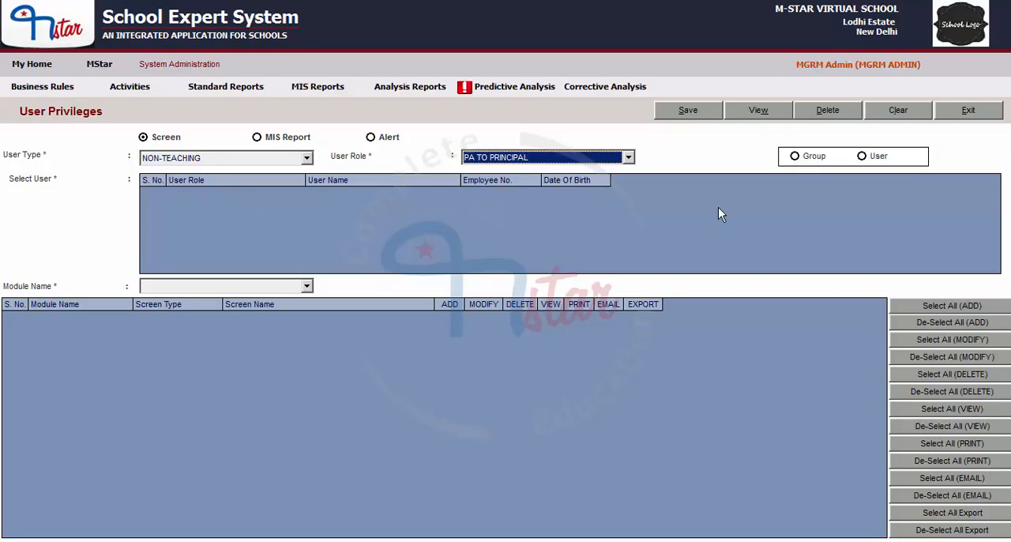
- Set the user role to FEE OFFICER and choose to assign the privileges by Group
left_click(491, 162)
scroll(491, 170, "up", 3)
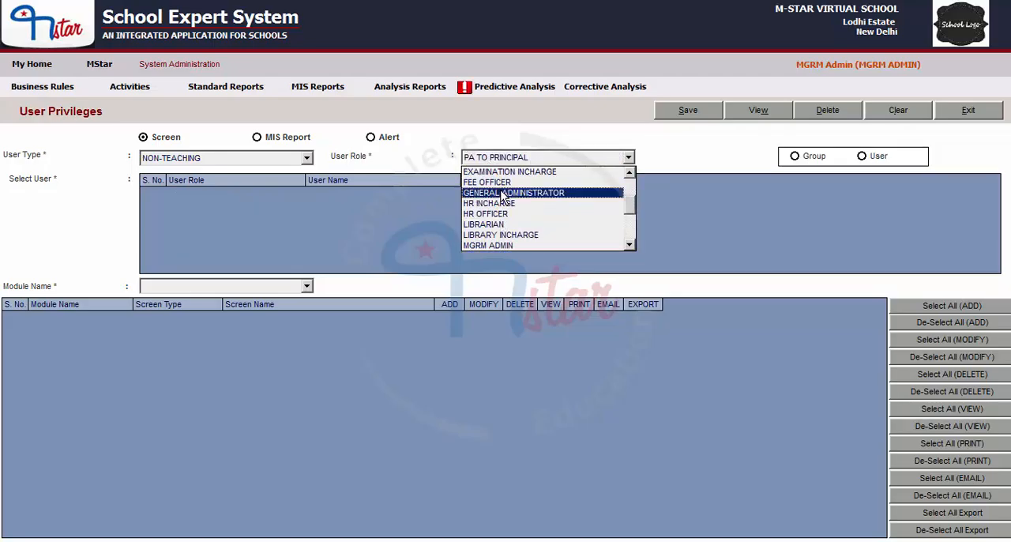
left_click(491, 182)
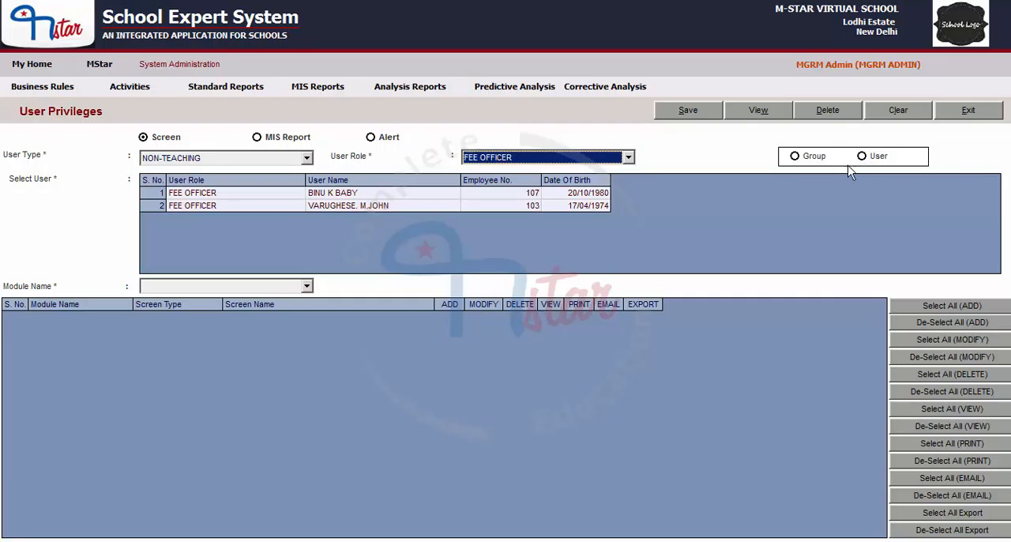
left_click(808, 161)
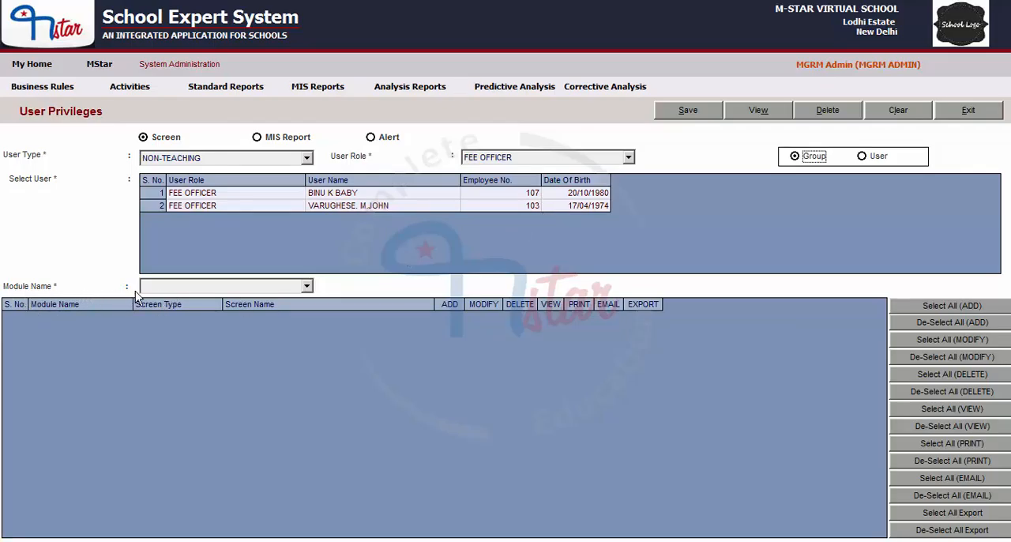
- Set the module name to ALL and examine the listed screens and their privileges down to the Financials entries
left_click(277, 288)
scroll(213, 326, "down", 1)
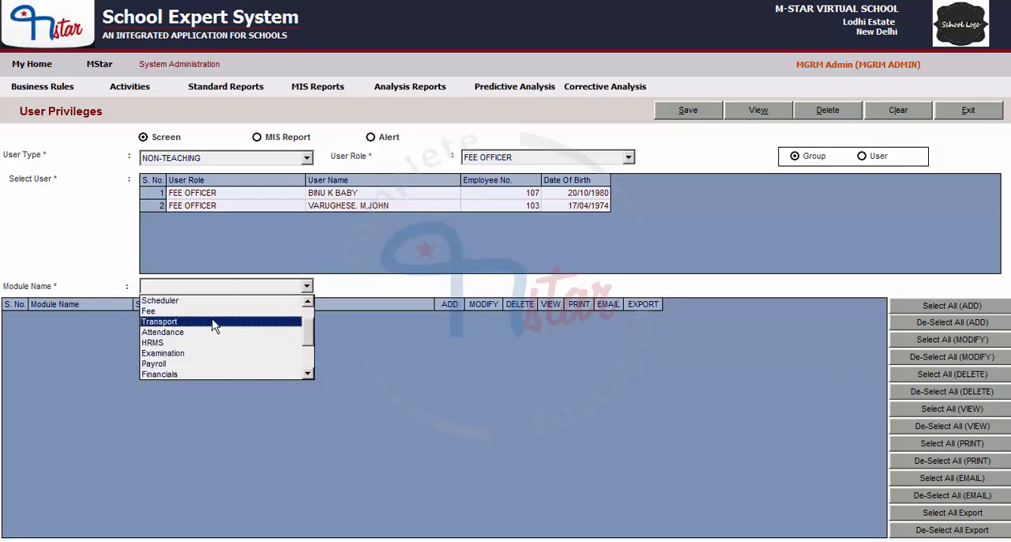
scroll(213, 326, "down", 2)
scroll(229, 340, "up", 3)
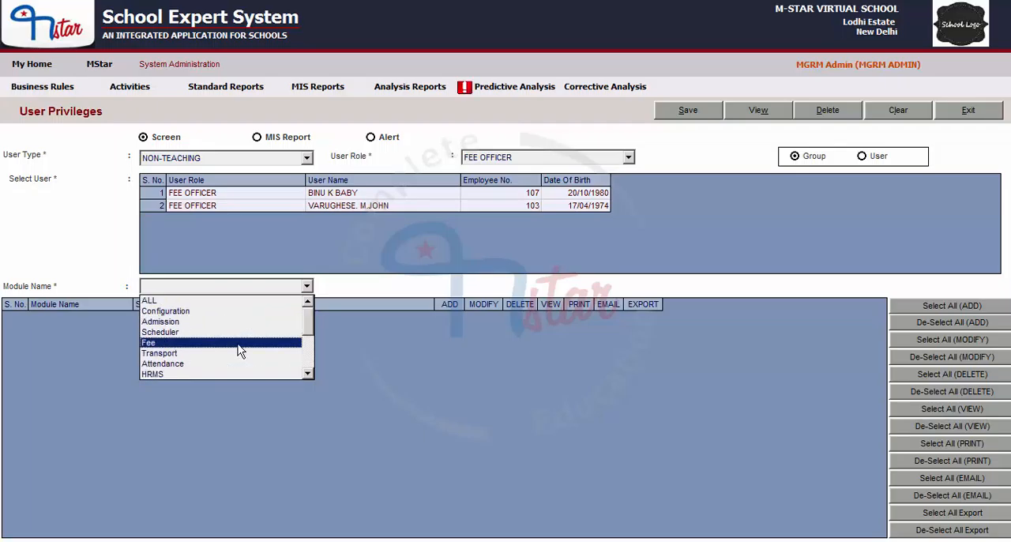
scroll(240, 350, "down", 3)
scroll(239, 350, "up", 3)
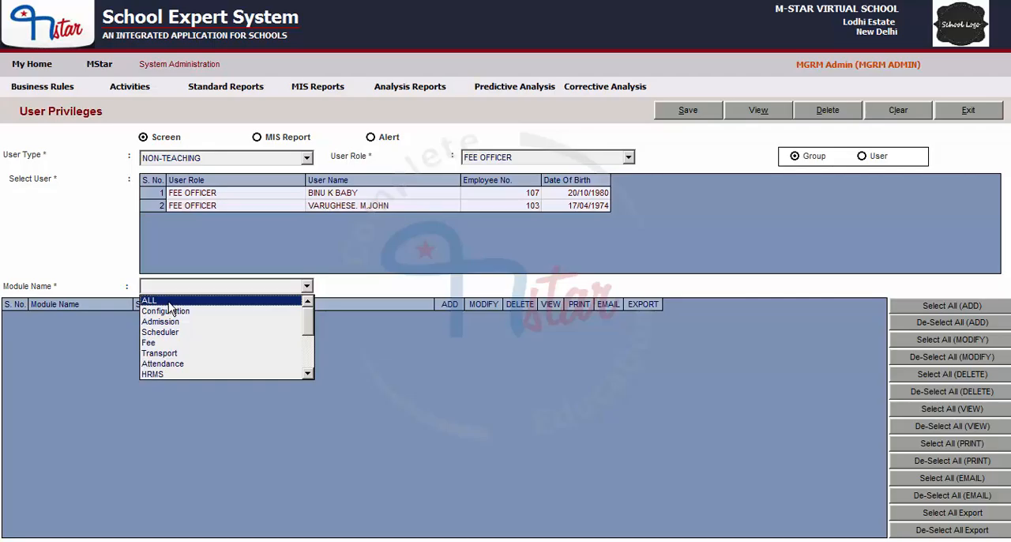
left_click(168, 302)
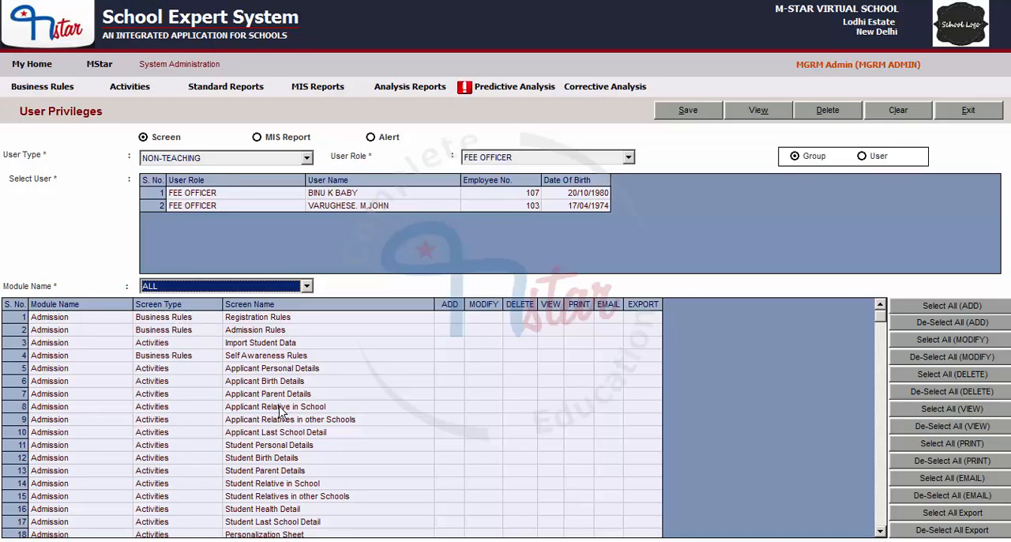
left_click(882, 418)
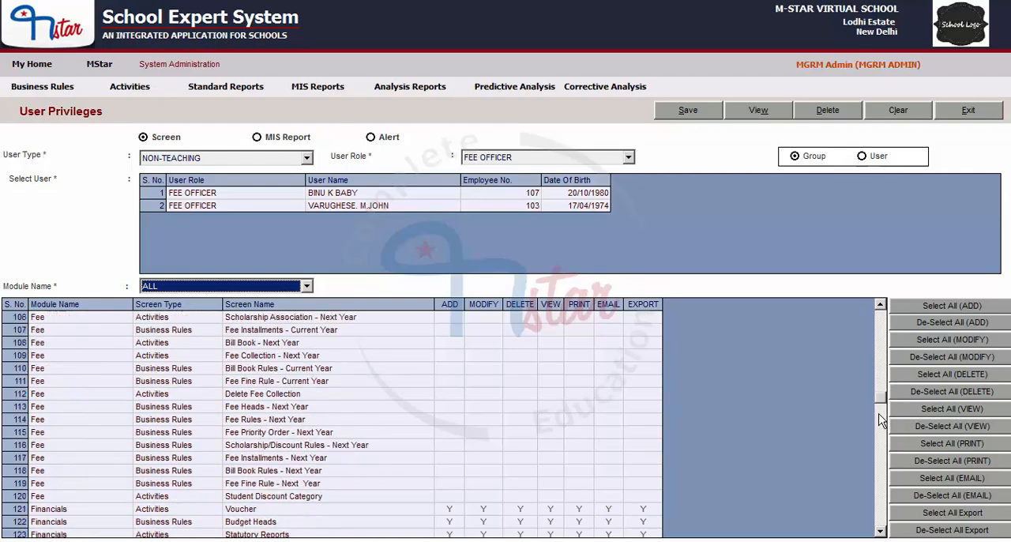
mouse_move(879, 414)
left_mouse_down()
mouse_move(880, 436)
mouse_move(878, 409)
left_mouse_up()
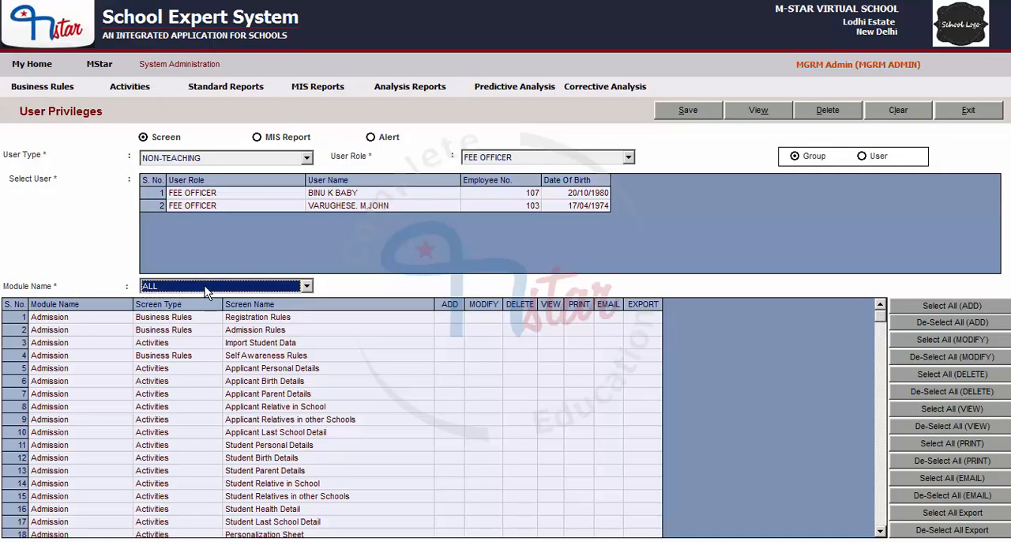
- Set the module name to Financials to list only that module's screens
left_click(204, 287)
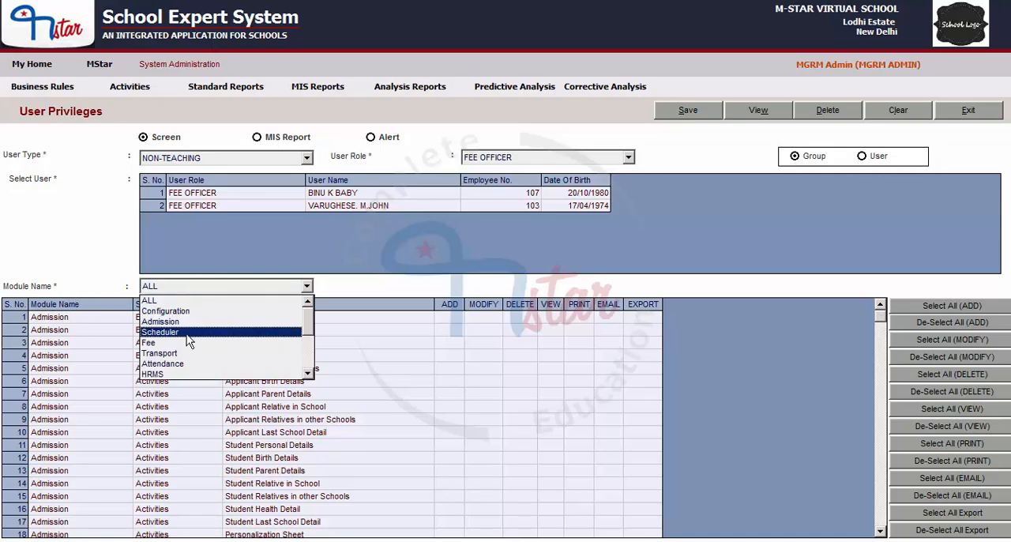
scroll(187, 342, "down", 2)
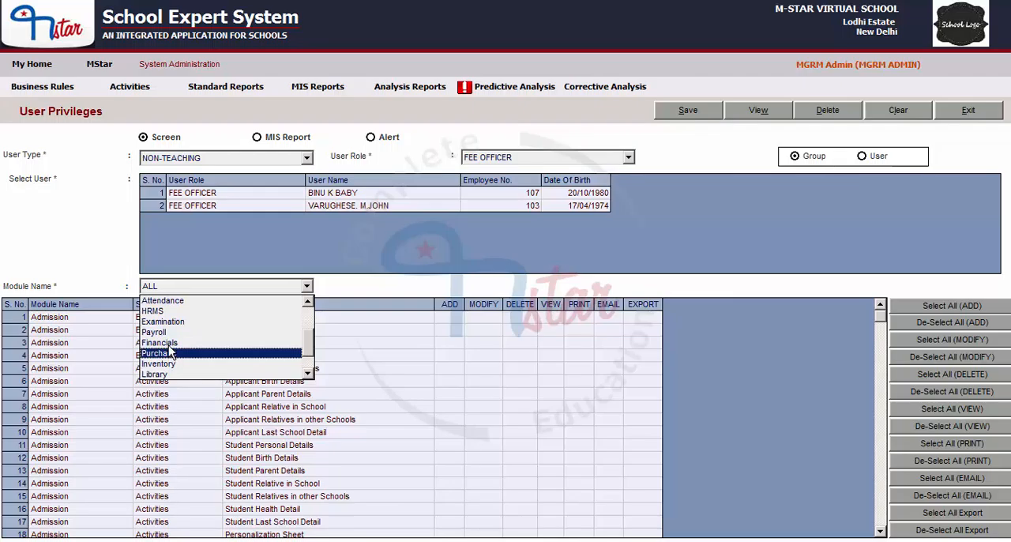
left_click(168, 343)
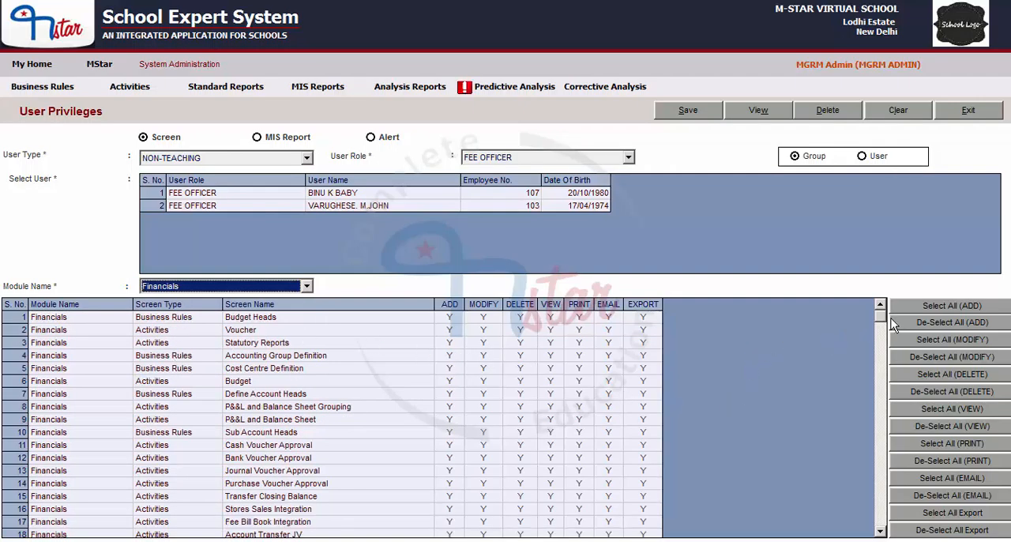
mouse_move(881, 318)
left_mouse_down()
mouse_move(883, 528)
mouse_move(891, 303)
left_mouse_up()
- Set all seven privileges, from ADD to EXPORT, to N for the Cash Voucher Approval screen
left_click(455, 450)
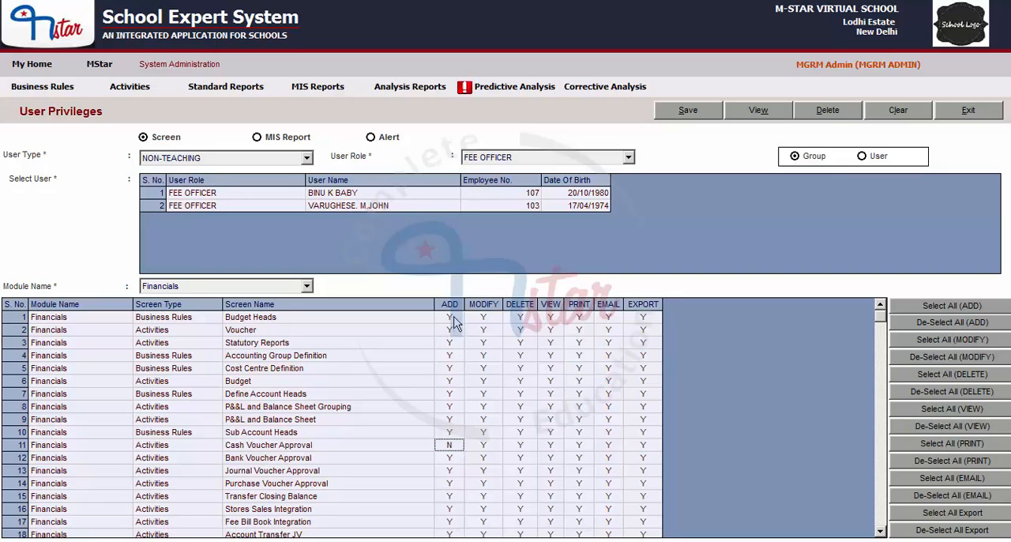
left_click(486, 449)
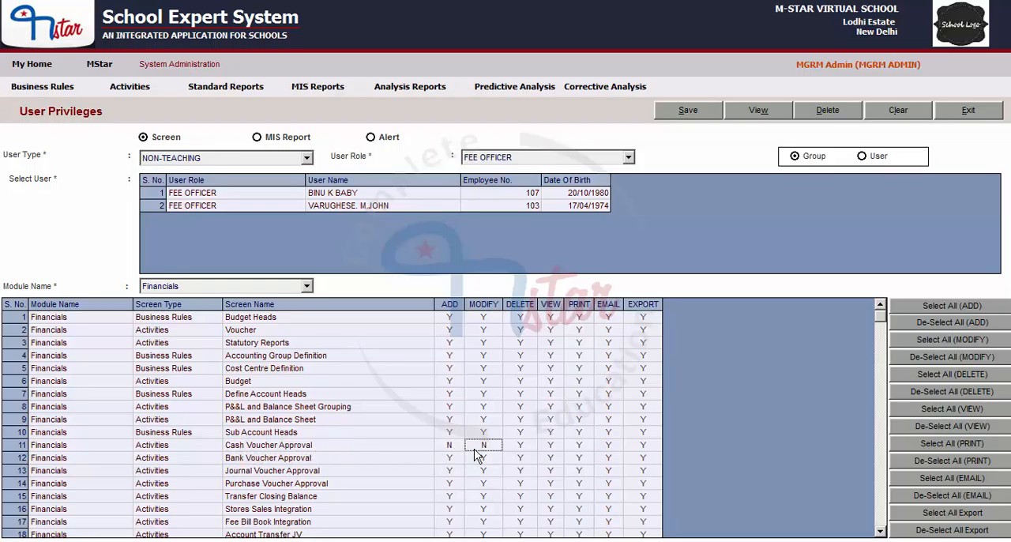
left_click(520, 446)
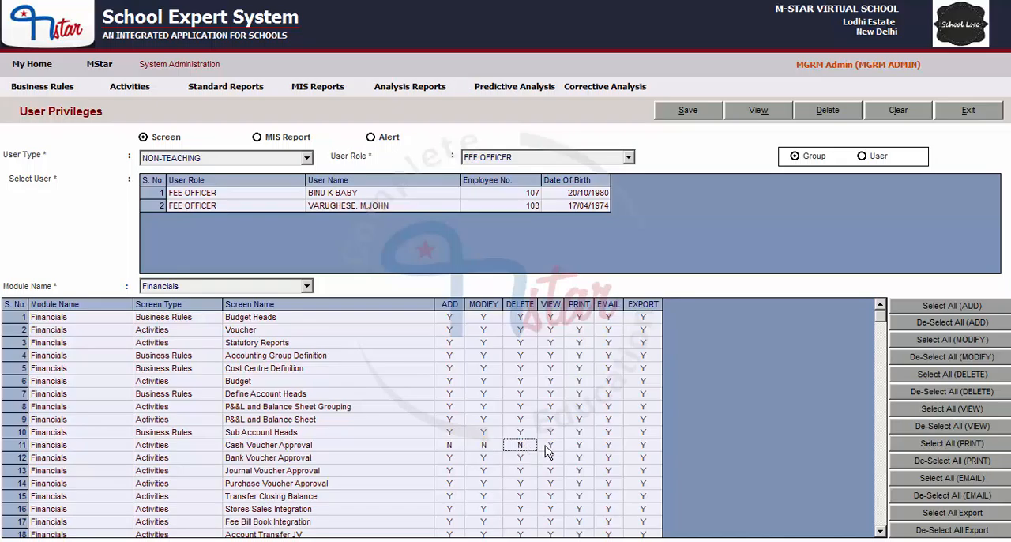
left_click(548, 446)
left_click(579, 447)
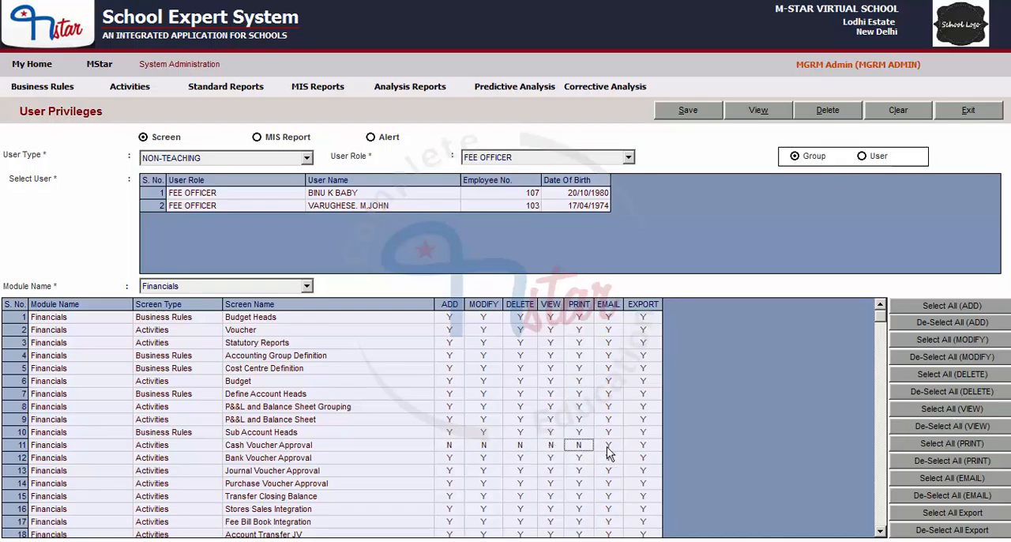
left_click(608, 447)
left_click(644, 447)
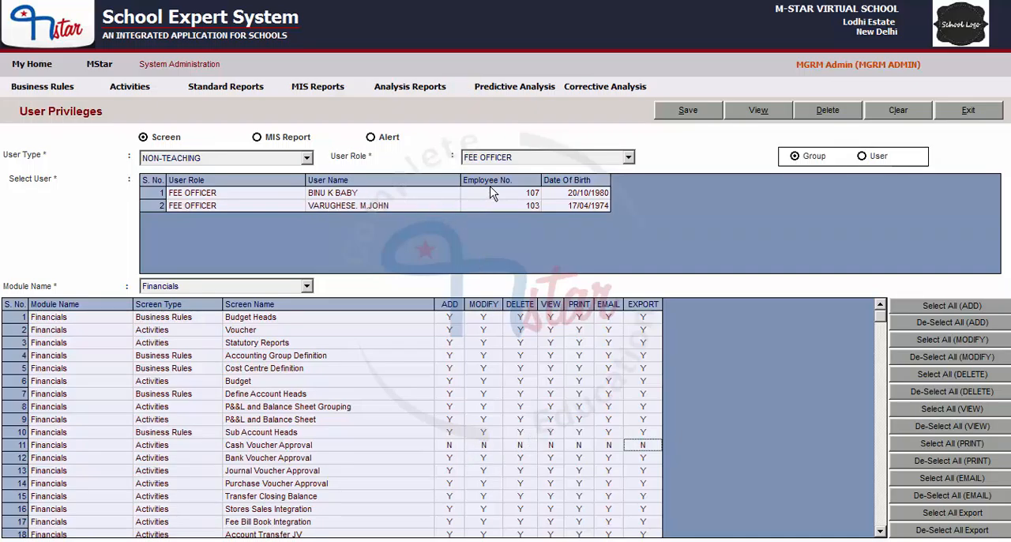
- Set every privilege from ADD to EXPORT to N for the Account Transfer JV screen
left_click(881, 532)
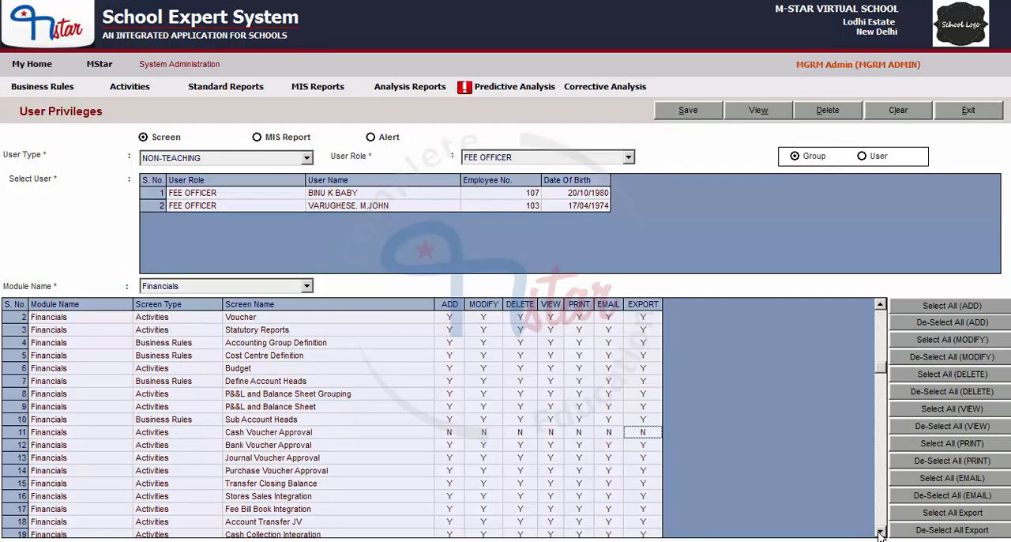
left_click(880, 532)
left_click(880, 532)
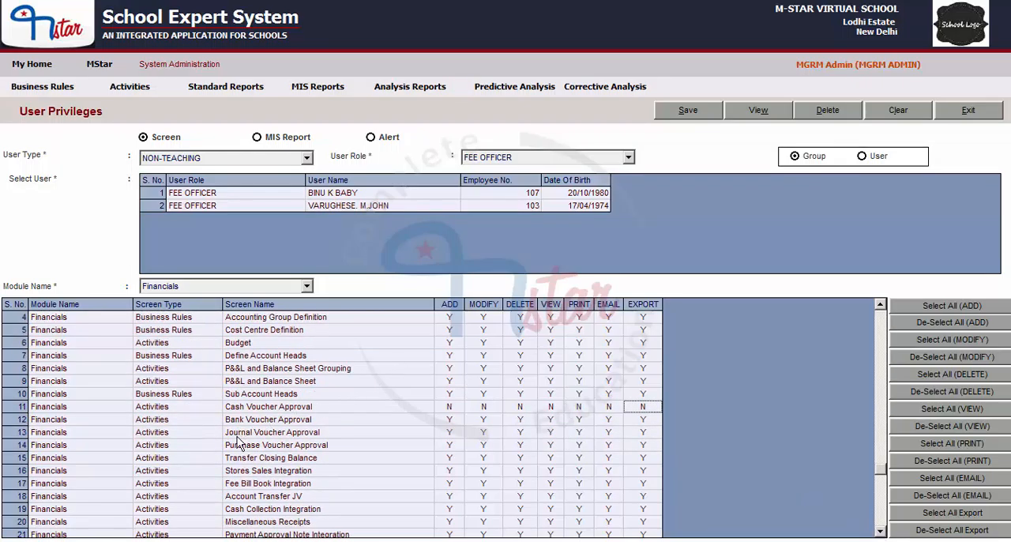
left_click(449, 498)
left_click(483, 498)
left_click(519, 497)
left_click(550, 497)
left_click(578, 498)
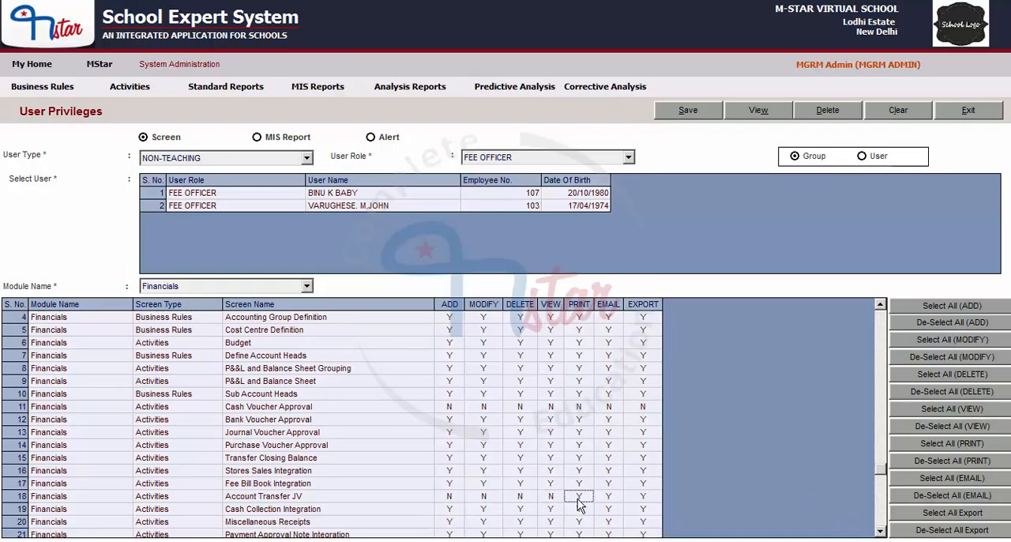
left_click(608, 497)
left_click(642, 498)
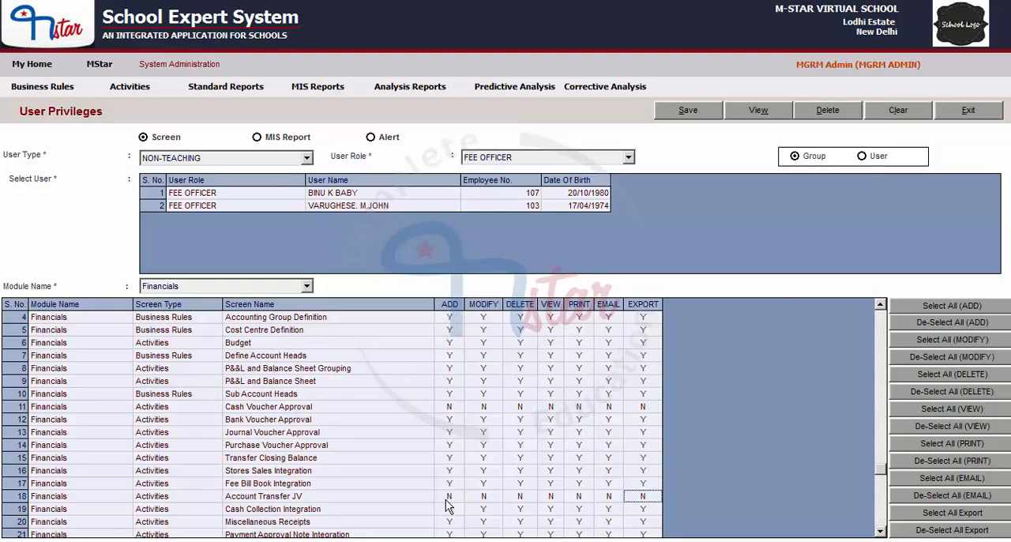
- Use the bulk options to select ADD and deselect MODIFY and DELETE for all listed Financials screens
left_click(943, 330)
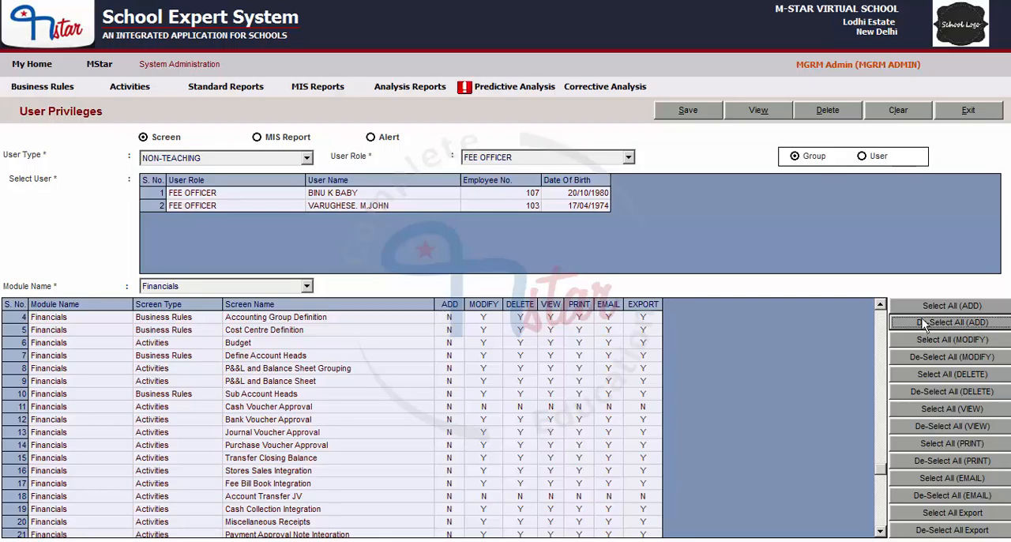
left_click(955, 308)
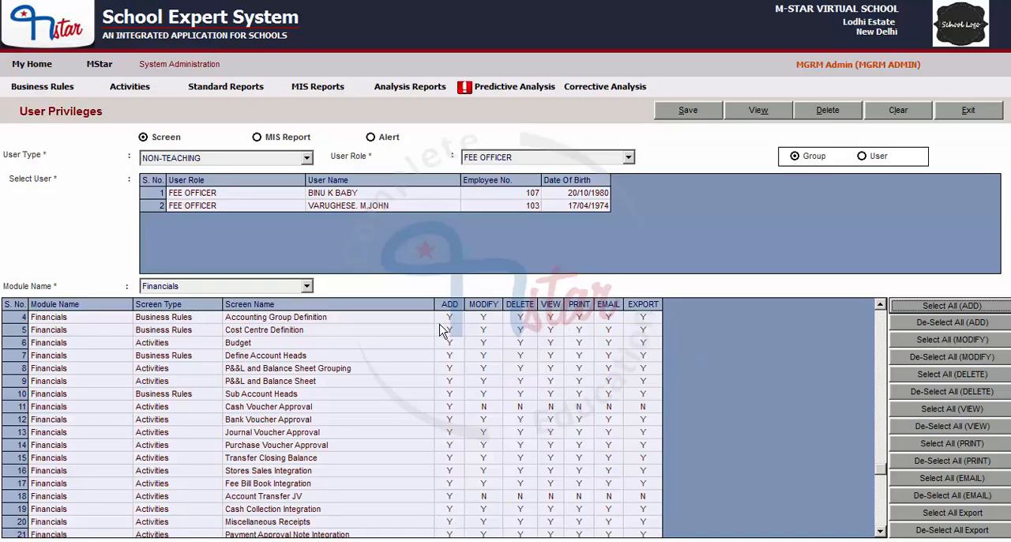
left_click(944, 339)
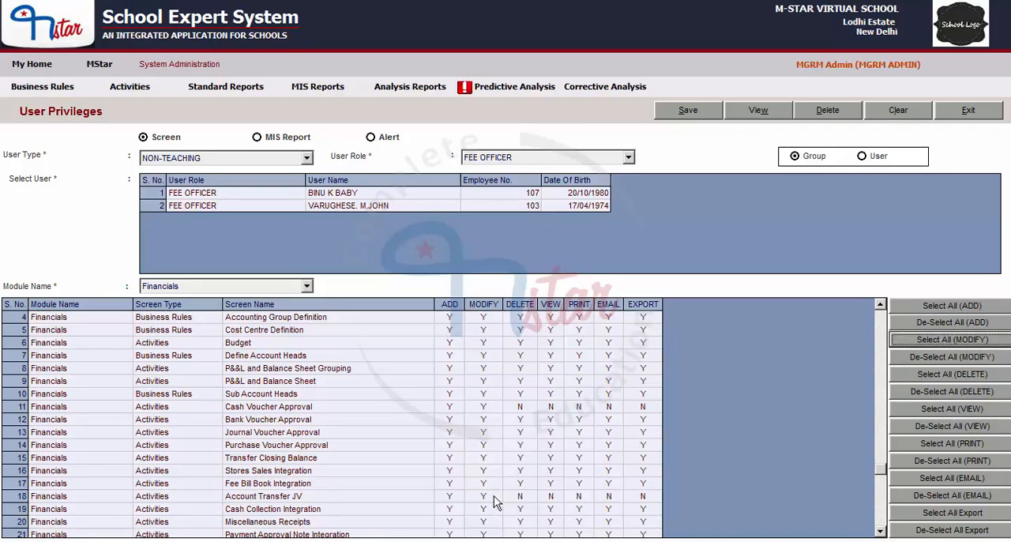
left_click(976, 360)
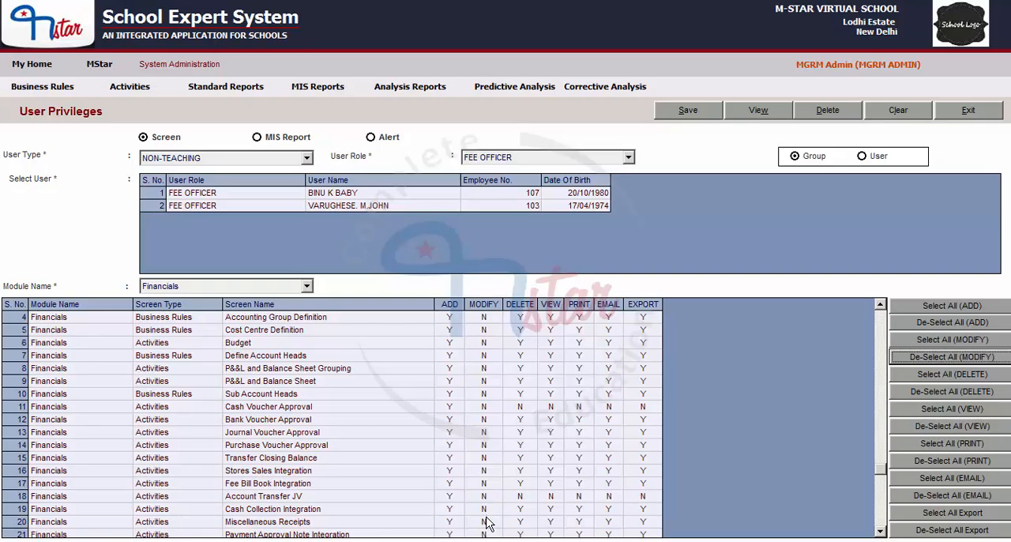
left_click(957, 373)
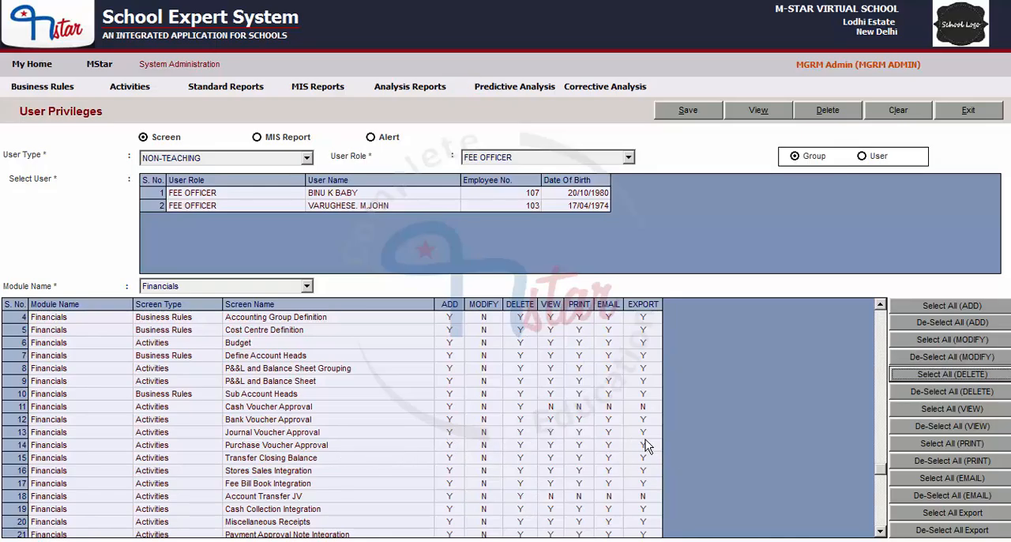
left_click(919, 394)
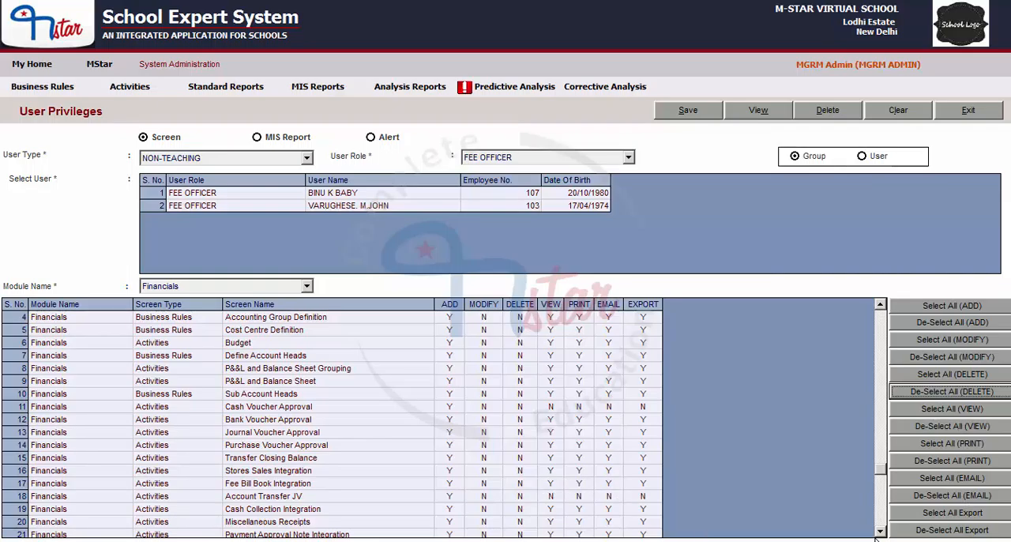
- Save the Financials privileges for the Fee Officer group and dismiss the message
left_click(881, 532)
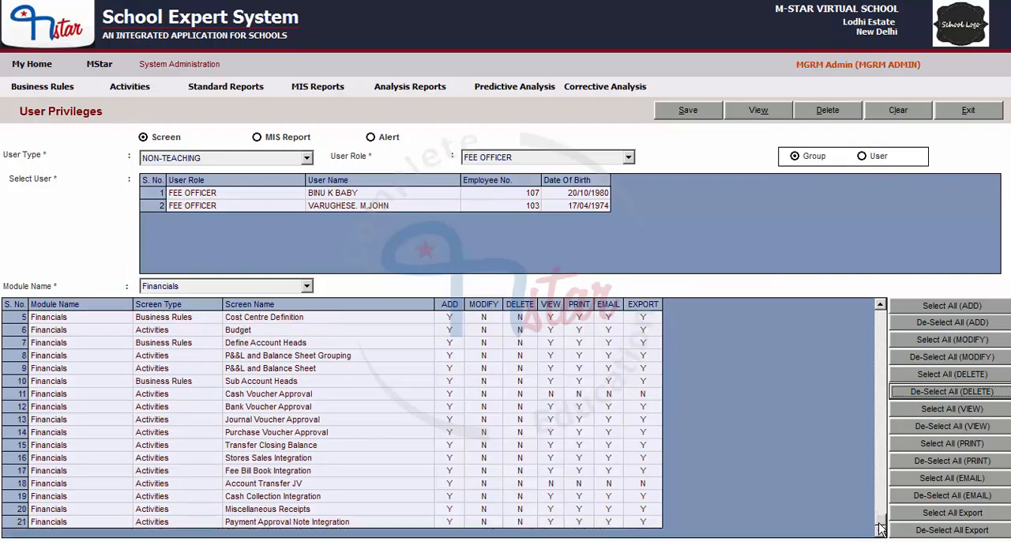
left_click(695, 110)
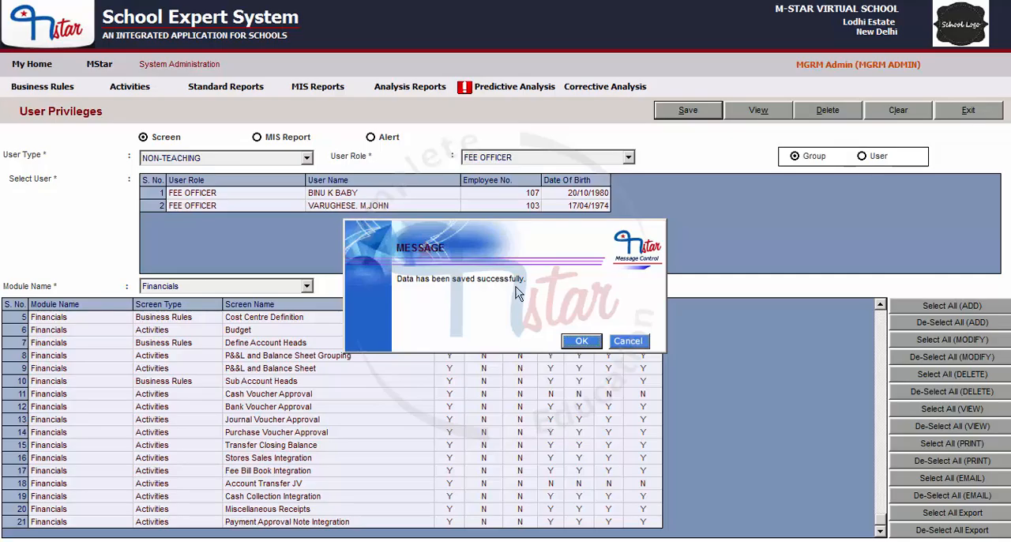
left_click(584, 345)
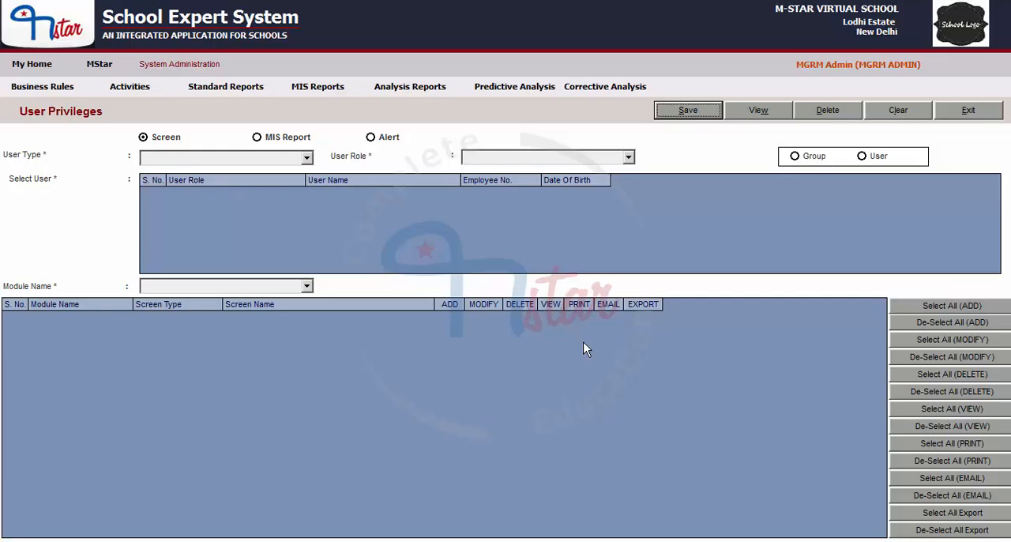
- Set the user type to NON-TEACHING and the user role to FEE OFFICER, and choose Group
left_click(188, 156)
left_click(178, 183)
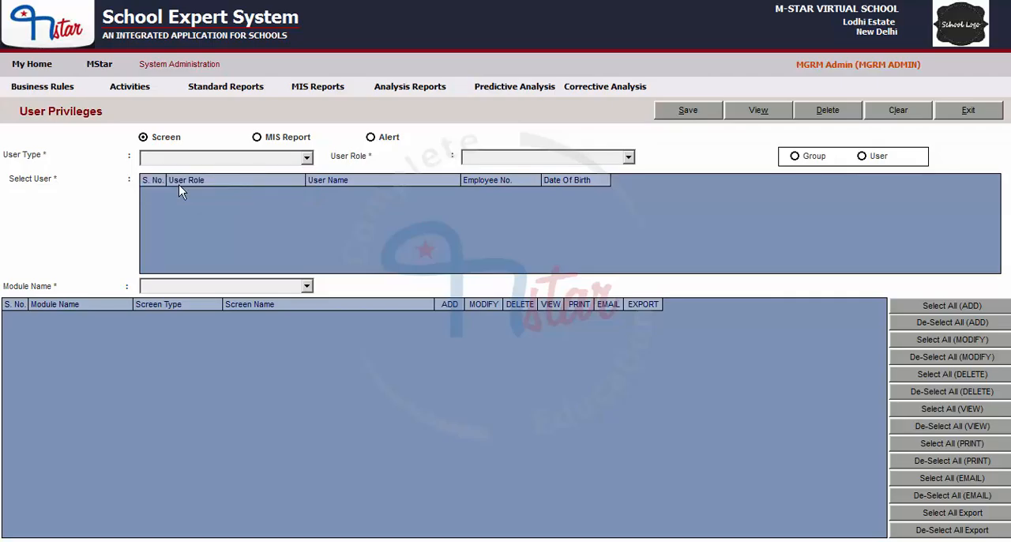
left_click(494, 157)
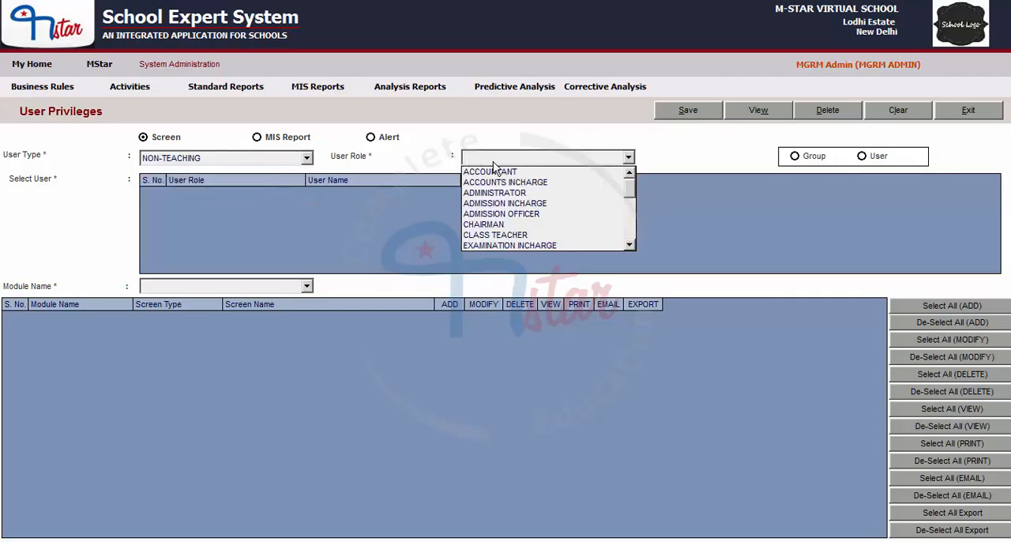
scroll(499, 241, "down", 1)
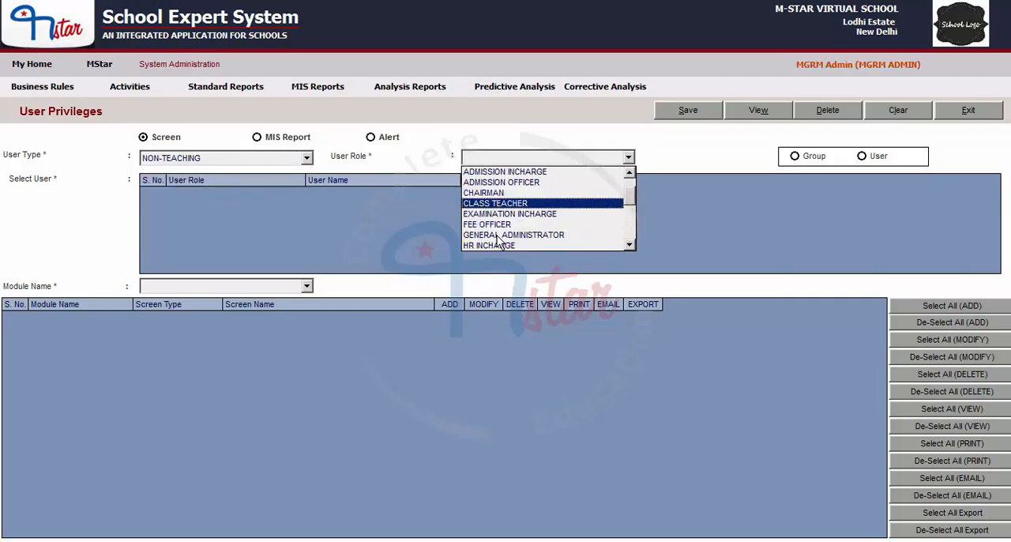
left_click(497, 224)
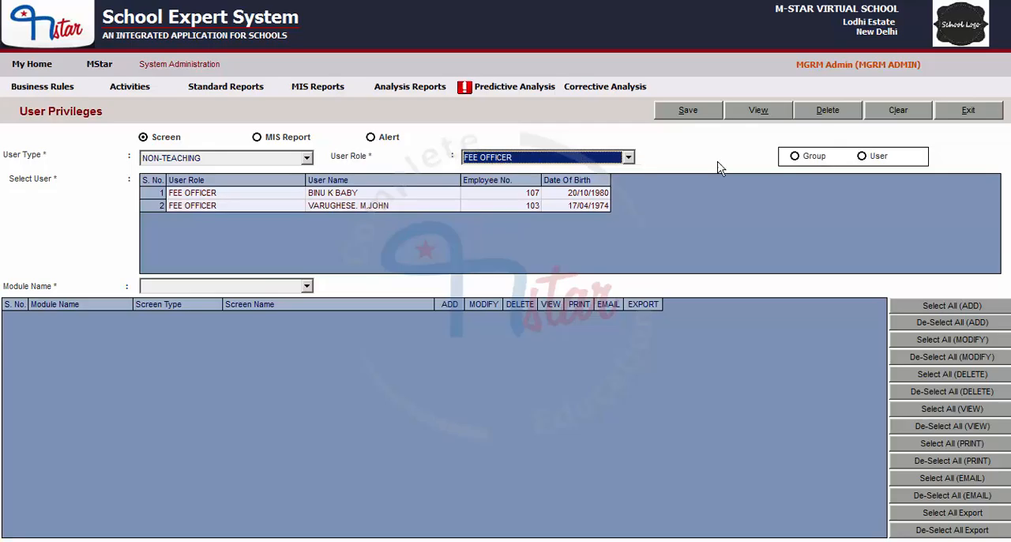
left_click(794, 156)
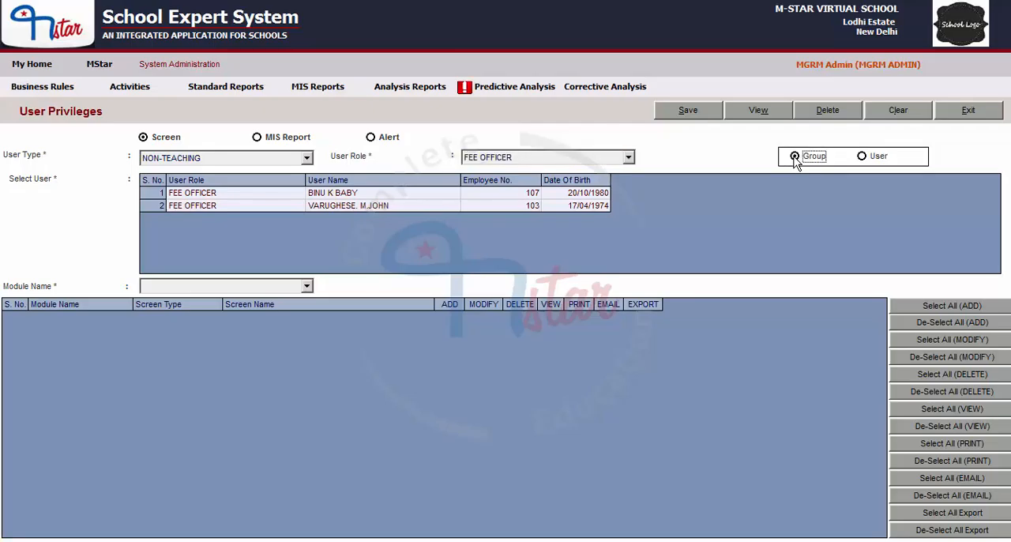
- Set the module name to Financials and review the saved privileges of all its screens
left_click(173, 286)
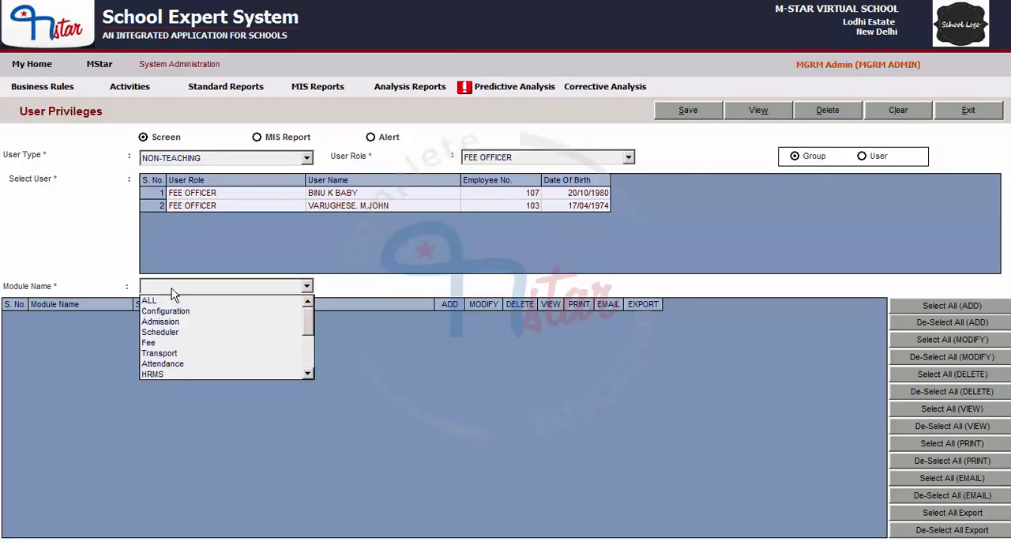
scroll(176, 330, "down", 1)
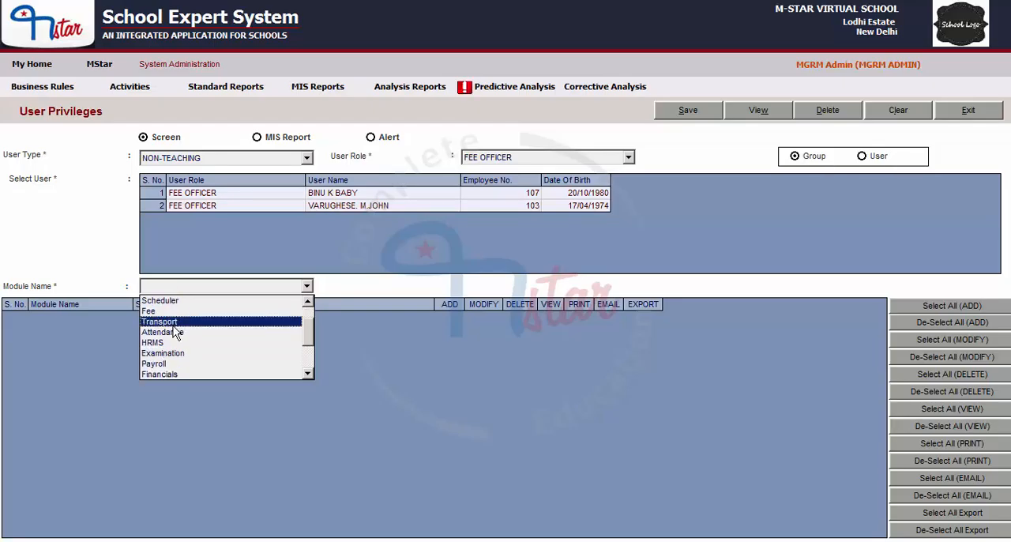
left_click(163, 375)
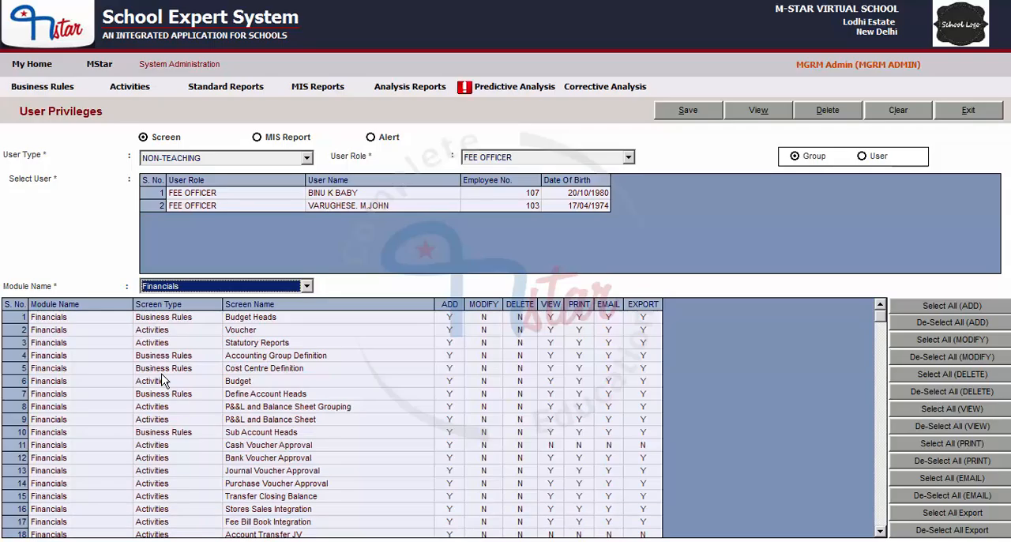
scroll(859, 395, "down", 2)
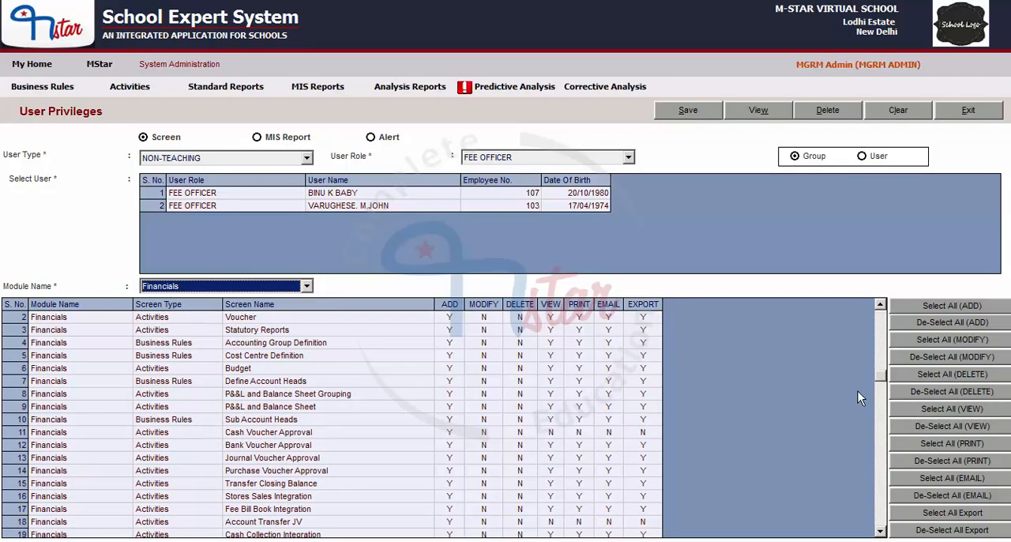
scroll(865, 443, "down", 2)
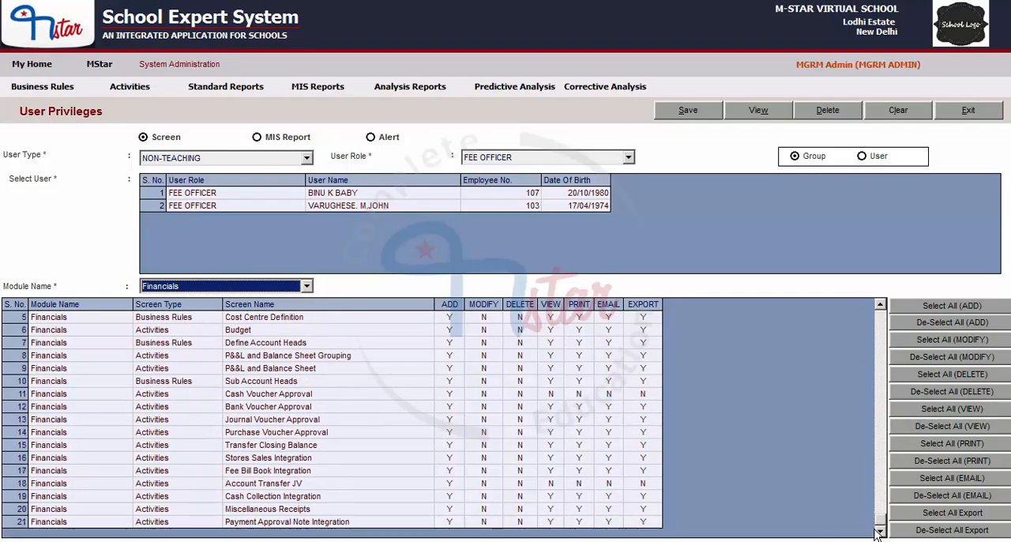
scroll(865, 483, "up", 2)
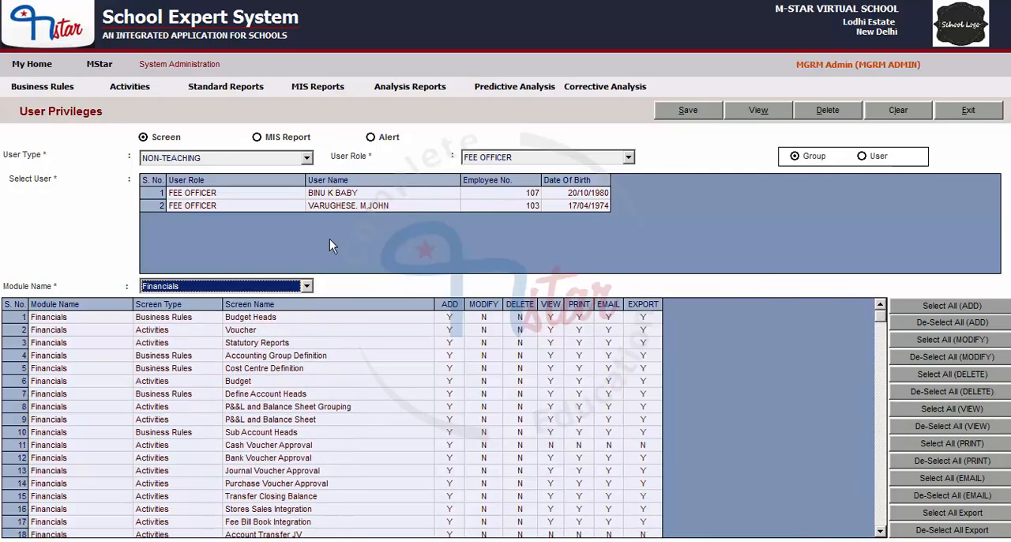
- Set the module name to ALL to list the screens of every module
left_click(170, 288)
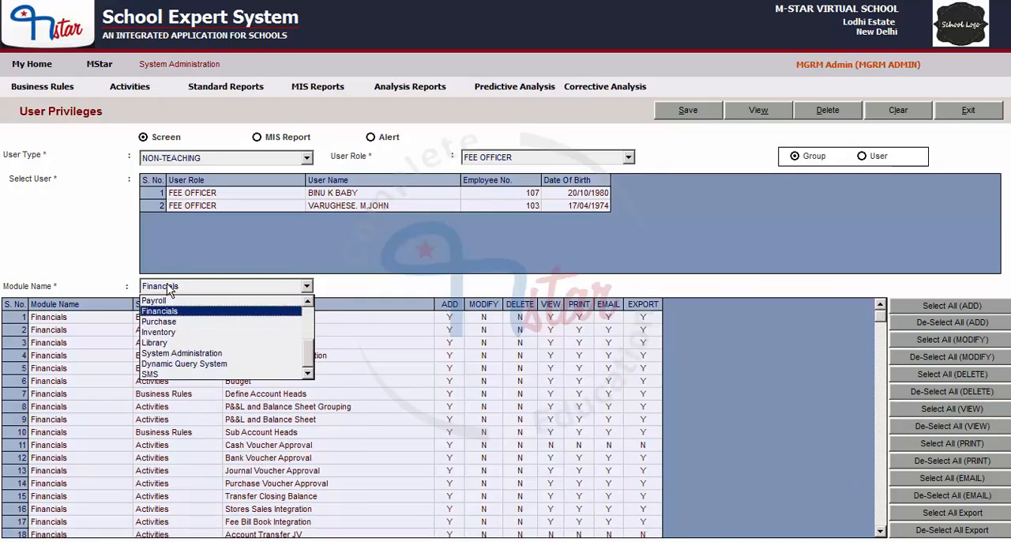
scroll(162, 333, "up", 1)
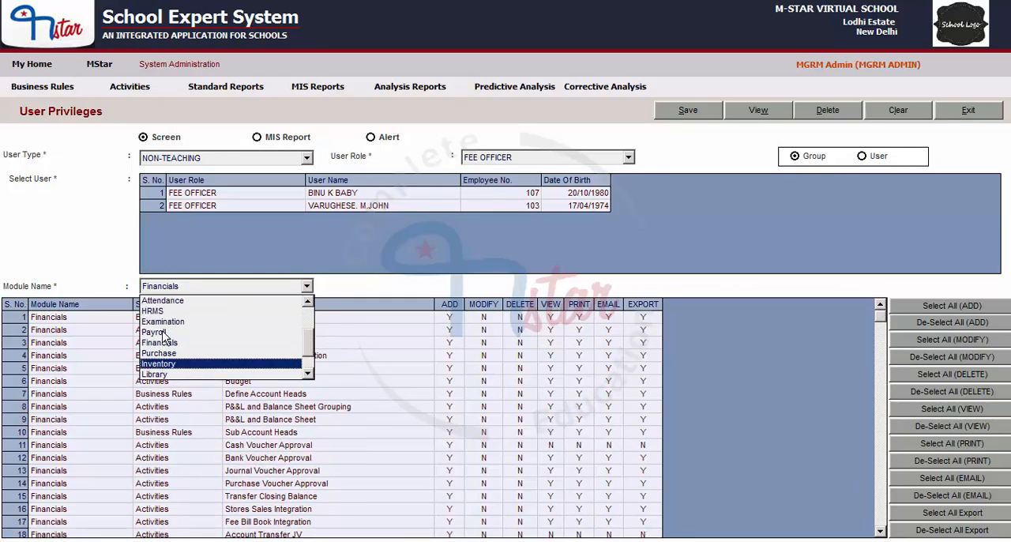
scroll(164, 335, "up", 1)
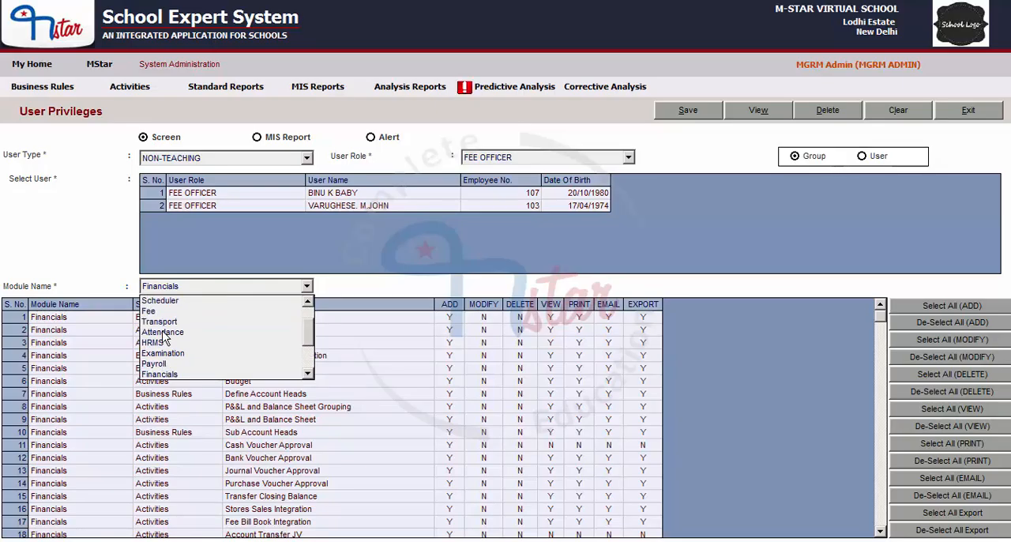
scroll(165, 338, "up", 1)
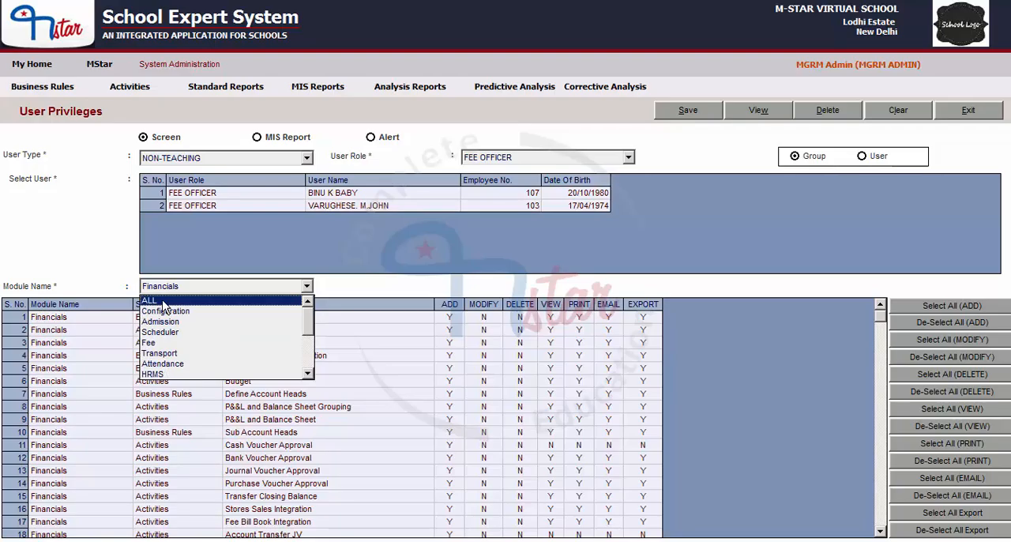
left_click(164, 301)
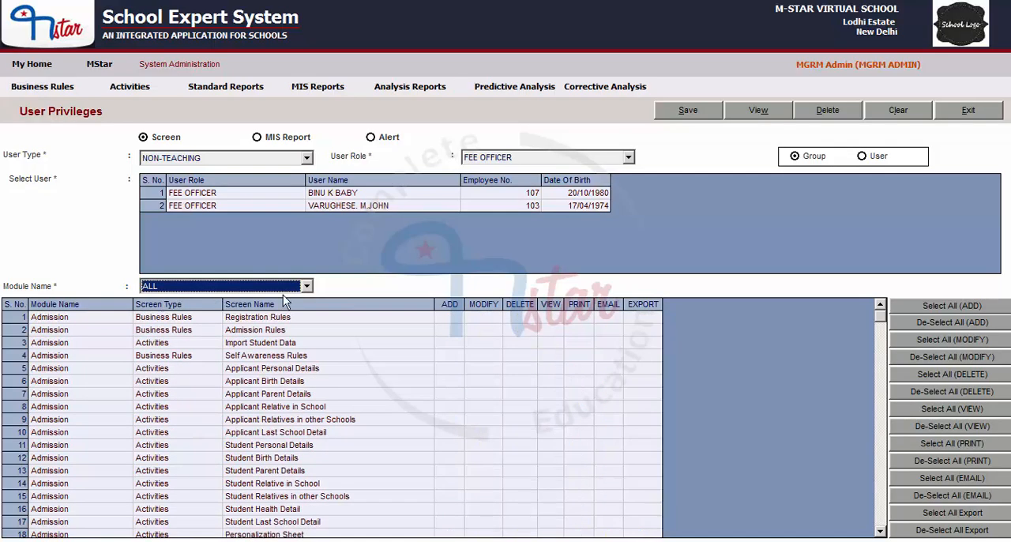
- Grant ADD, MODIFY, DELETE, VIEW, PRINT, EMAIL and EXPORT on the Fee screen Scholarship Association - Current Year
left_click_drag(880, 326, 877, 400)
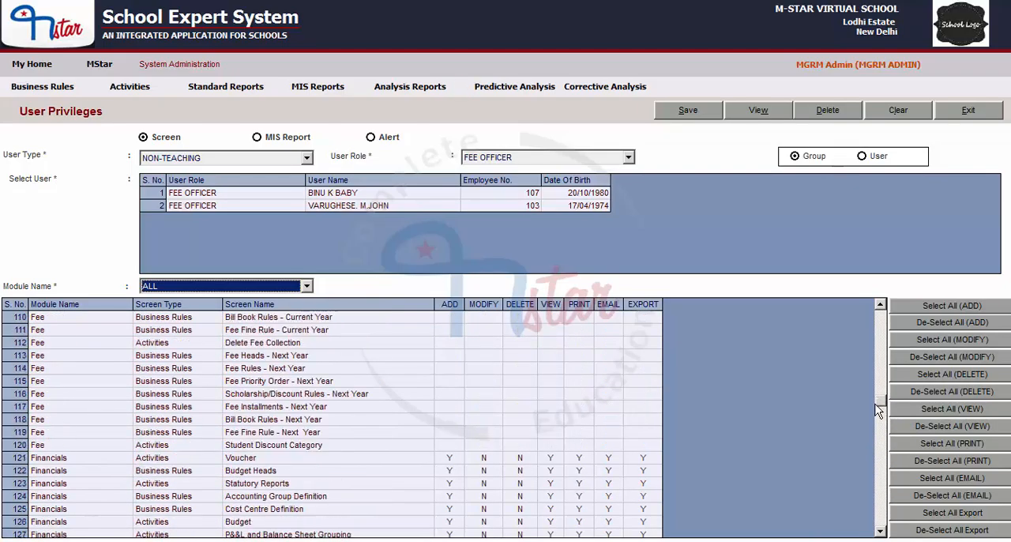
left_click(882, 305)
scroll(881, 305, "up", 10)
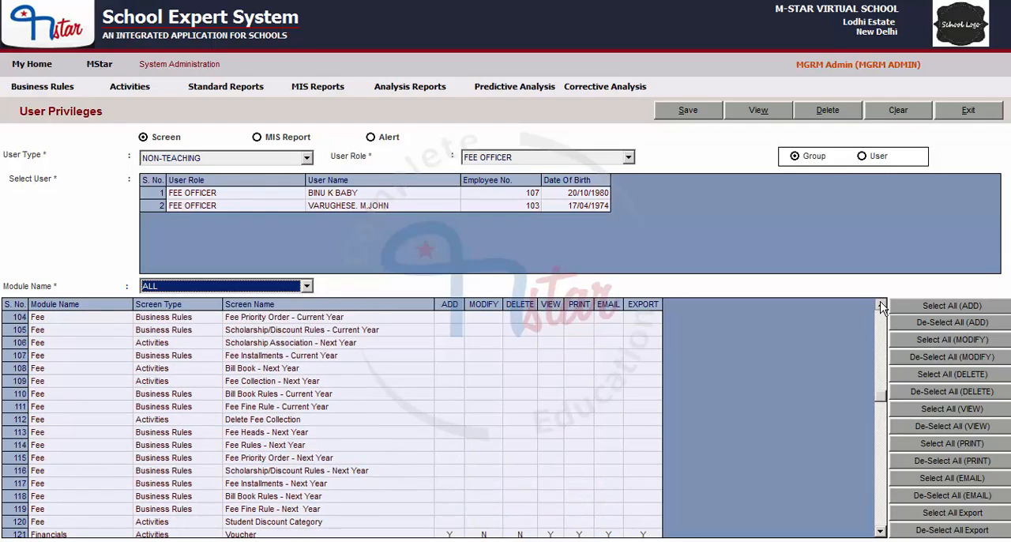
scroll(881, 306, "up", 4)
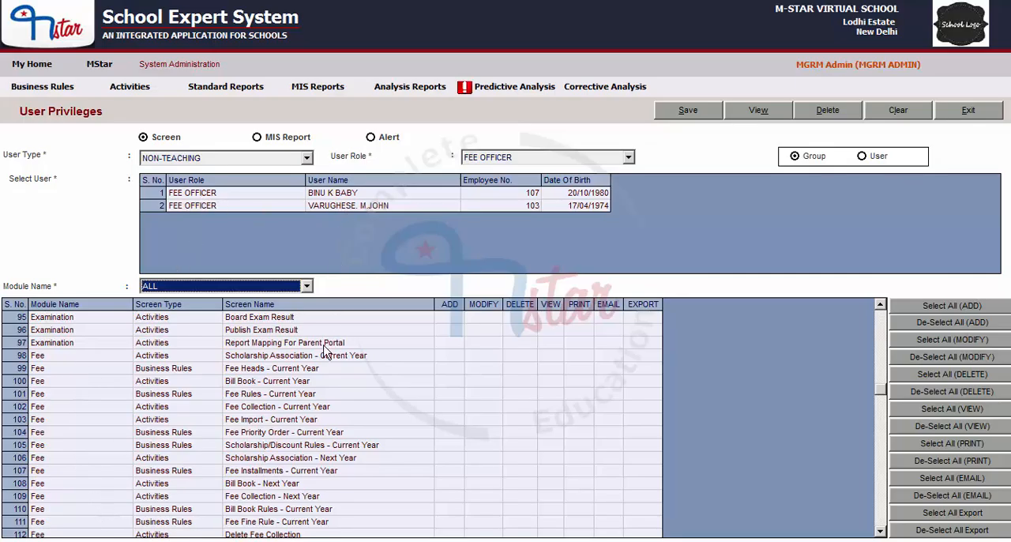
left_click(450, 356)
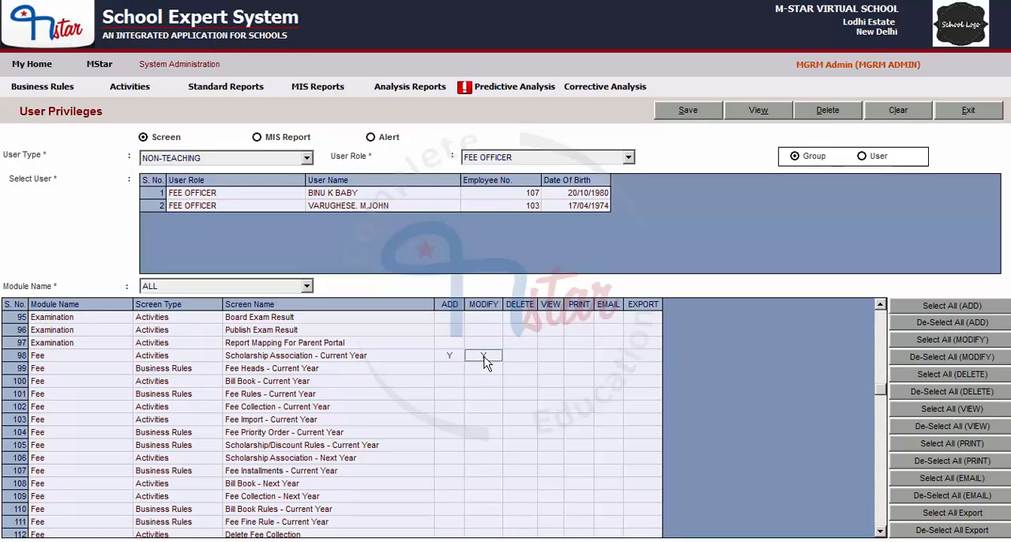
left_click(485, 357)
left_click(530, 355)
left_click(552, 359)
left_click(574, 359)
left_click(649, 362)
- Set every privilege to Y except DELETE, set to N, for the Fee Heads - Current Year screen
left_click(448, 368)
left_click(483, 367)
left_click(520, 368)
left_click(550, 368)
left_click(580, 369)
left_click(608, 368)
left_click(642, 368)
left_click(520, 370)
- Set all seven privileges from ADD to EXPORT to Y for the Fee Rules - Current Year screen
left_click(450, 394)
left_click(484, 395)
left_click(520, 395)
left_click(554, 395)
left_click(584, 396)
left_click(609, 396)
left_click(656, 394)
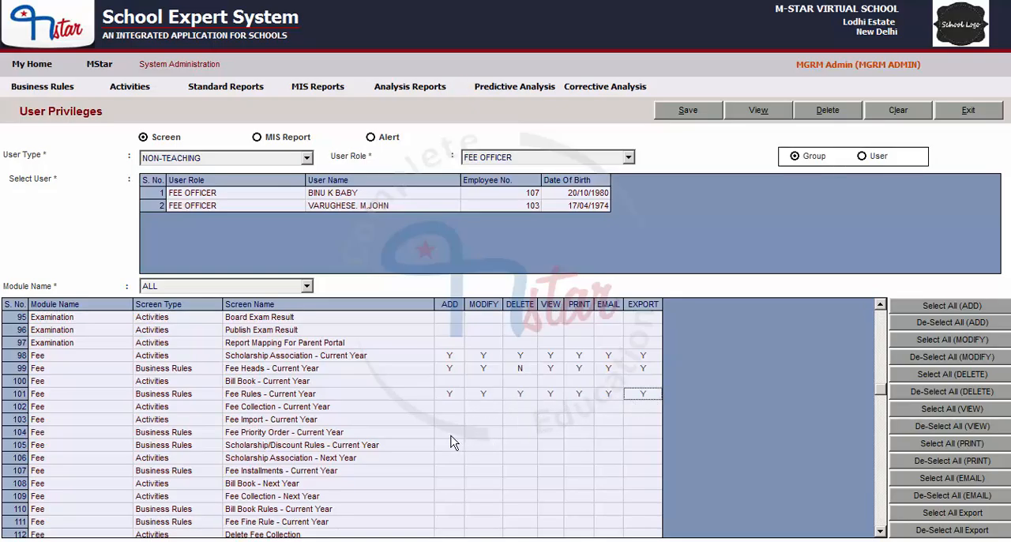
- Set all seven privileges from ADD to EXPORT to Y for the Fee Priority Order - Current Year screen
left_click(449, 432)
left_click(483, 432)
left_click(519, 432)
left_click(553, 432)
left_click(579, 432)
left_click(608, 432)
left_click(642, 432)
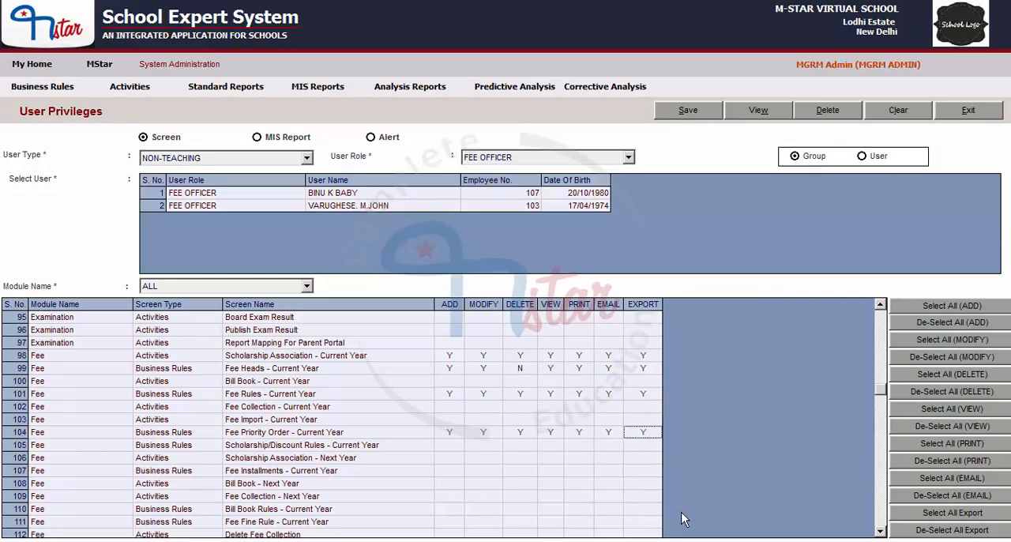
- Find the Inventory module's Store Master screen and set all seven privileges from ADD to EXPORT to Y
left_click(881, 532)
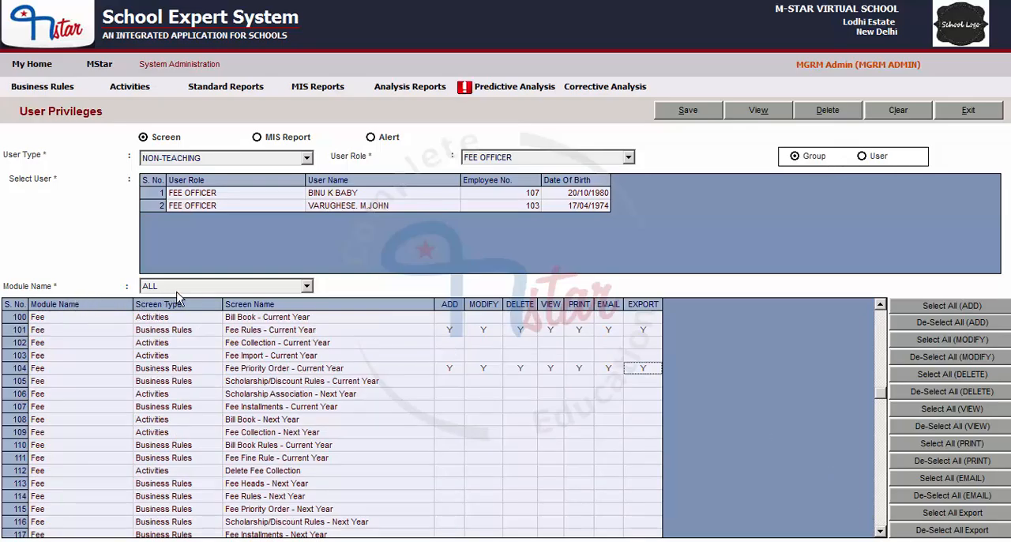
left_click_drag(884, 406, 886, 431)
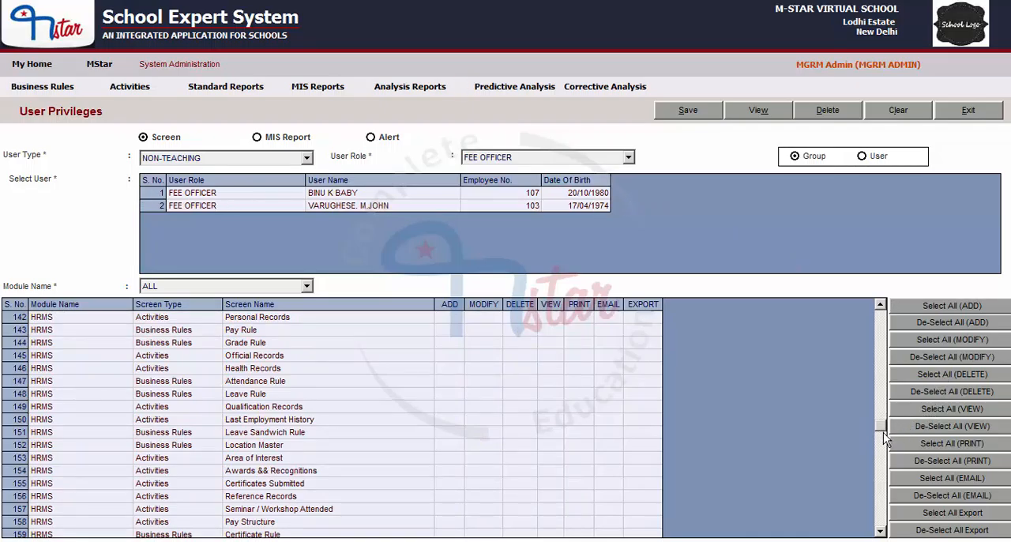
left_click_drag(884, 432, 885, 469)
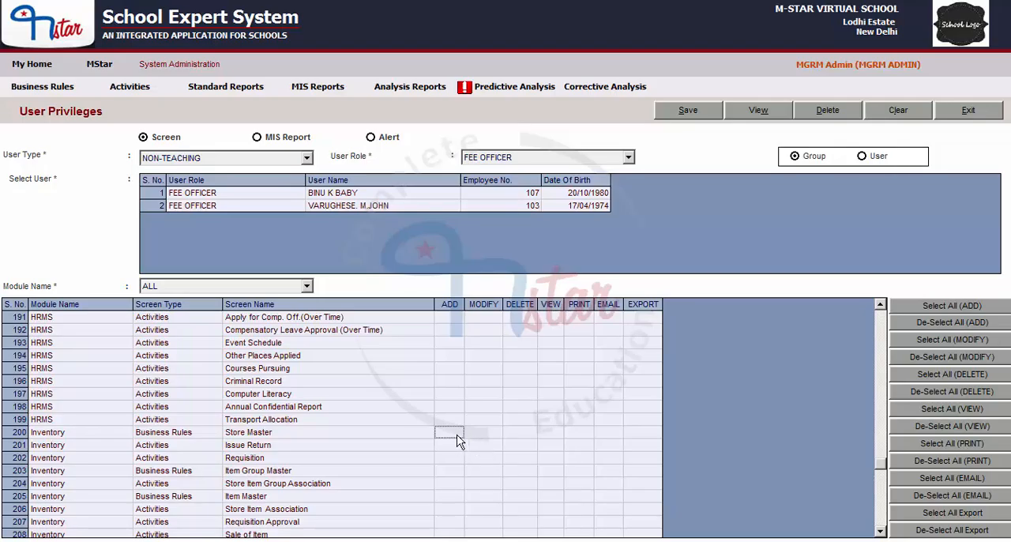
left_click(450, 432)
left_click(483, 432)
left_click(520, 432)
left_click(550, 431)
left_click(579, 432)
left_click(608, 432)
left_click(642, 432)
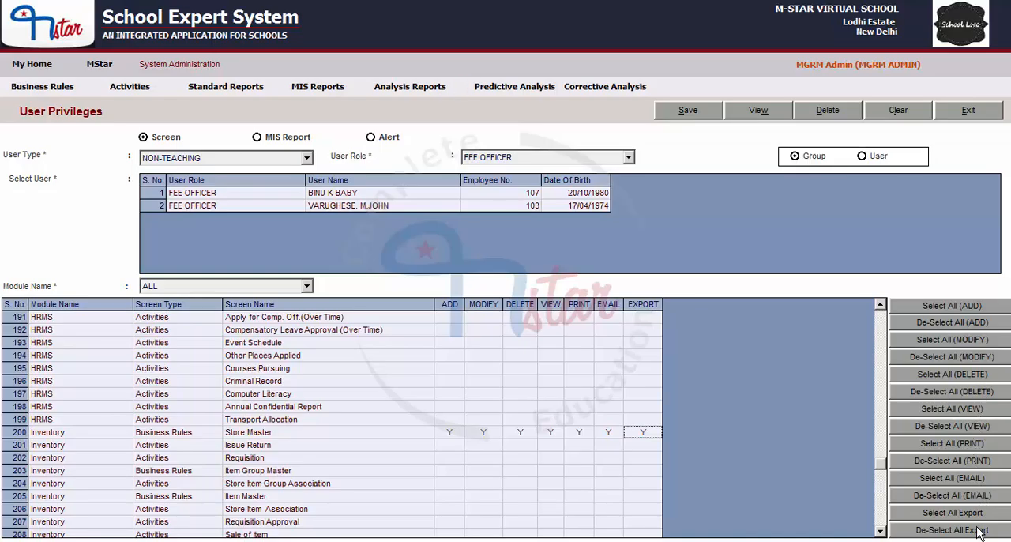
- Select ADD for all listed screens in bulk, then save the Fee Officer group's privileges and dismiss the message
left_click_drag(884, 470, 870, 297)
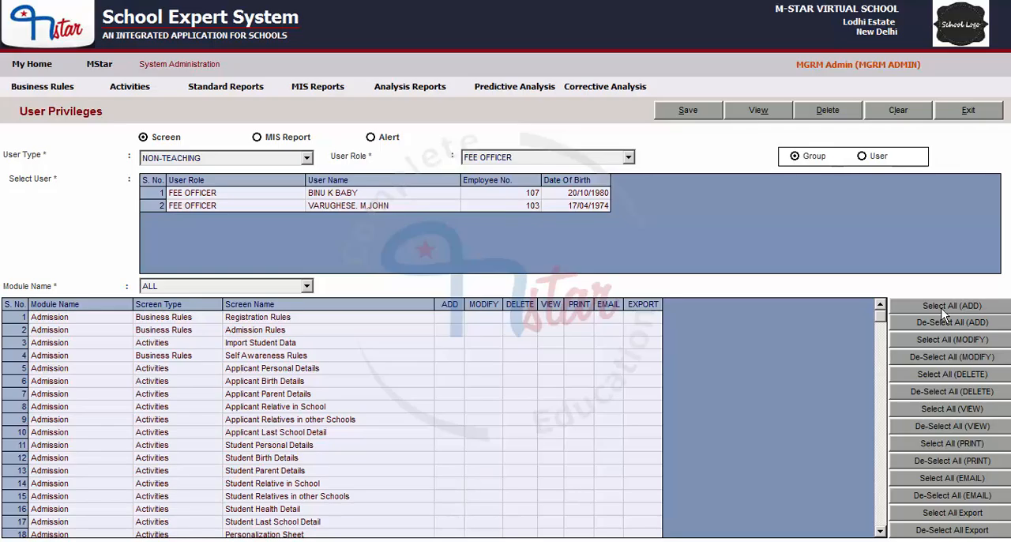
left_click(961, 309)
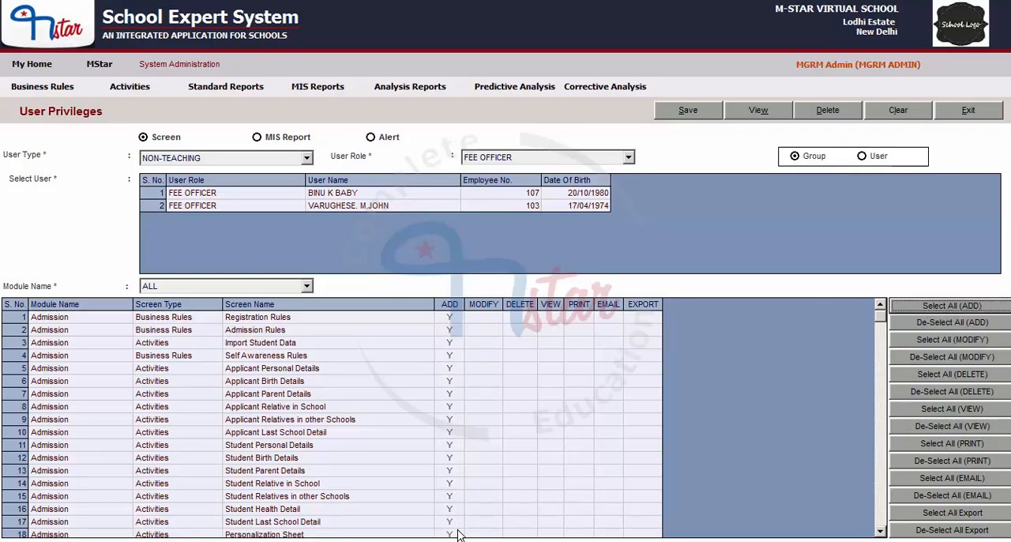
left_click(689, 113)
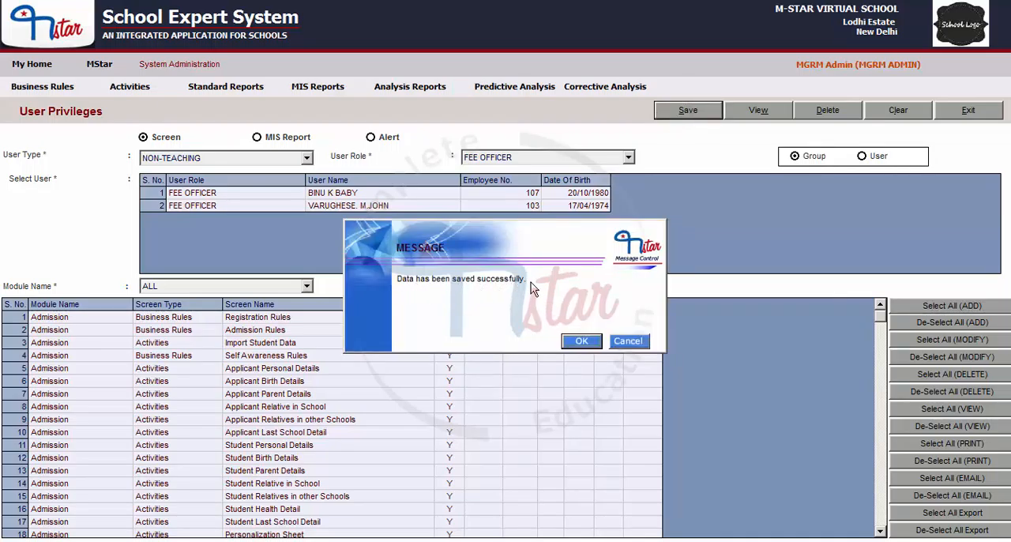
left_click(578, 342)
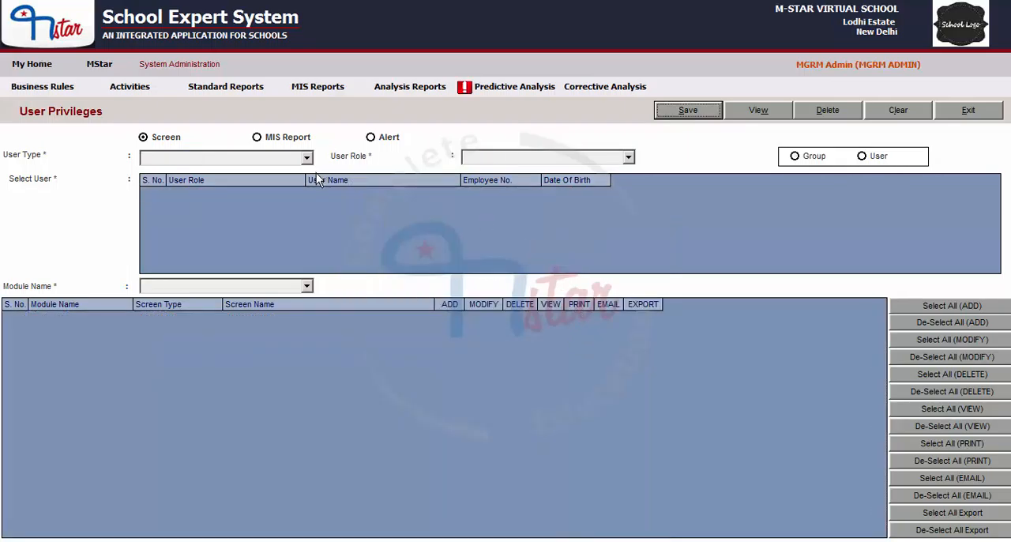
- Set the user type to NON-TEACHING and the user role to FEE OFFICER, and choose Group
left_click(188, 160)
left_click(184, 183)
left_click(494, 158)
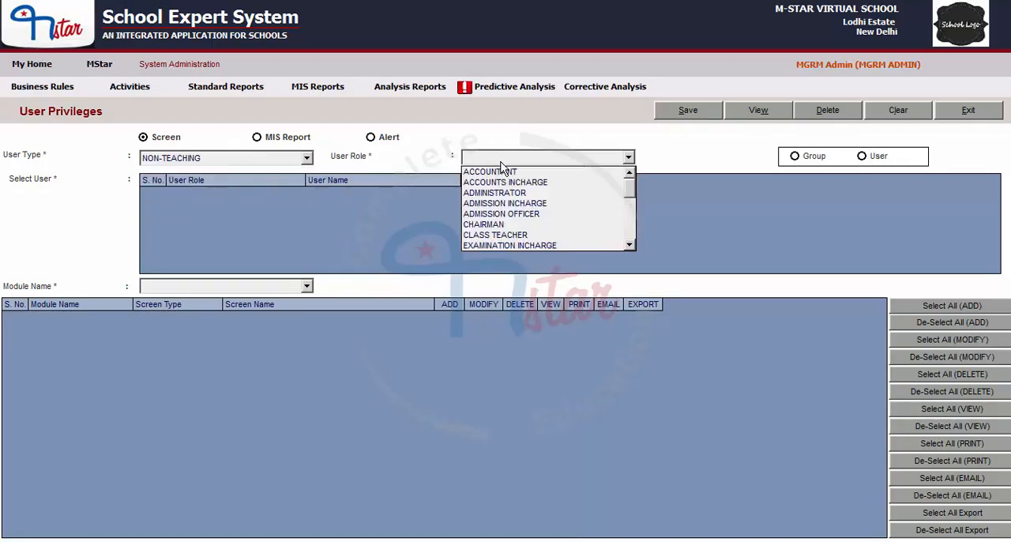
scroll(508, 221, "down", 1)
left_click(509, 224)
left_click(794, 156)
- Set the module name to ALL and review the saved privileges across the screen list
left_click(231, 286)
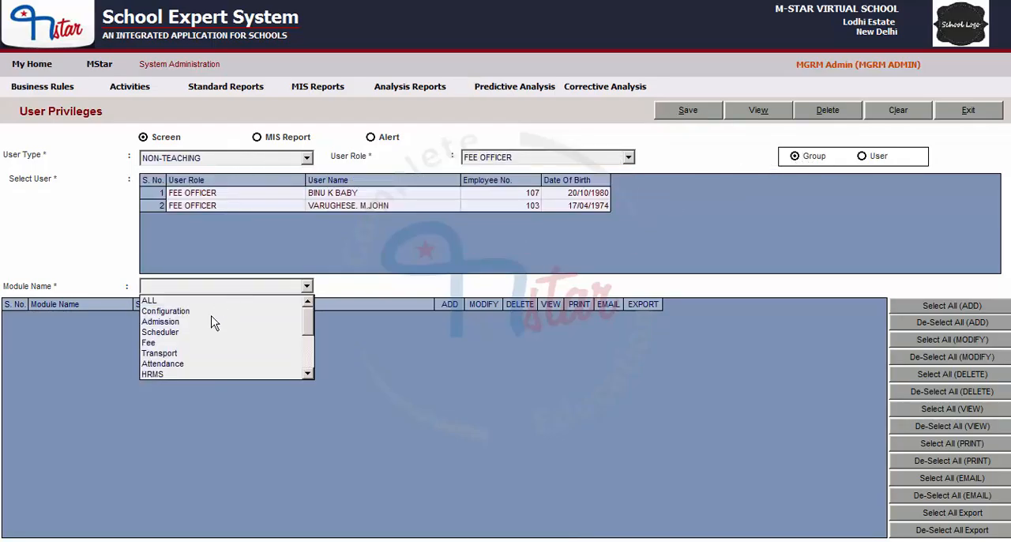
left_click(195, 302)
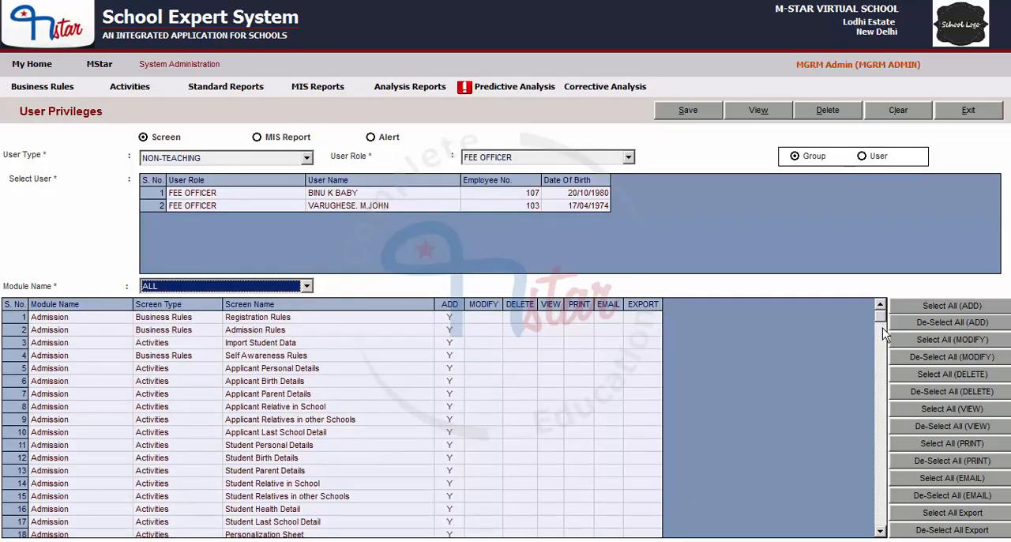
left_click_drag(882, 327, 868, 496)
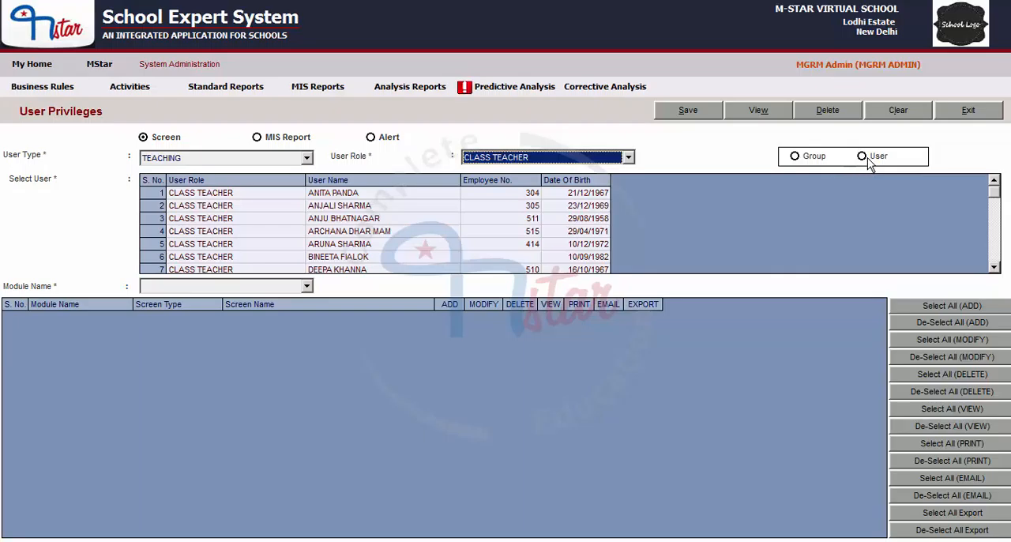
- Choose User for the teaching CLASS TEACHER role and select the teacher at S. No. 4
left_click(862, 156)
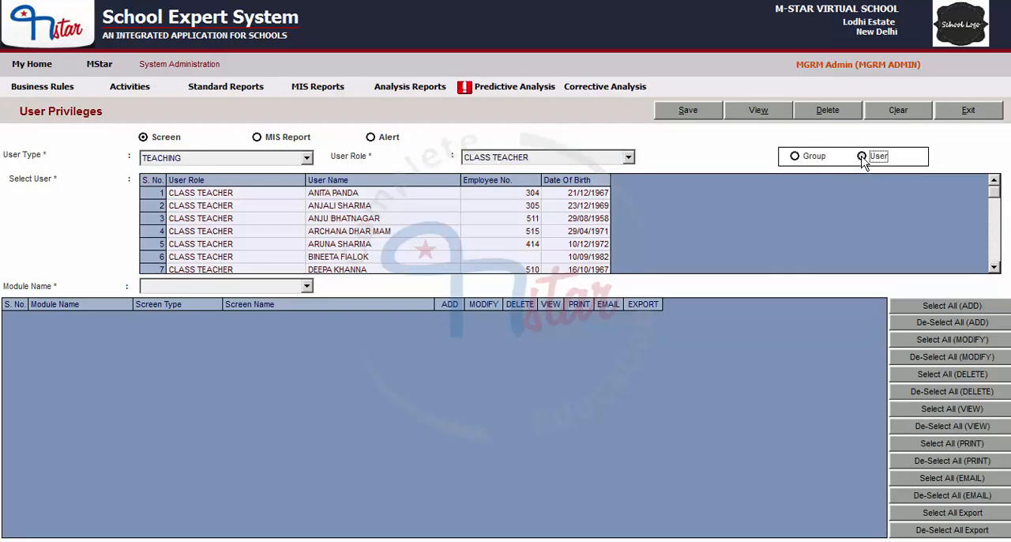
mouse_move(996, 195)
left_mouse_down()
mouse_move(999, 226)
mouse_move(997, 186)
mouse_move(994, 268)
mouse_move(993, 190)
left_mouse_up()
left_click(151, 232)
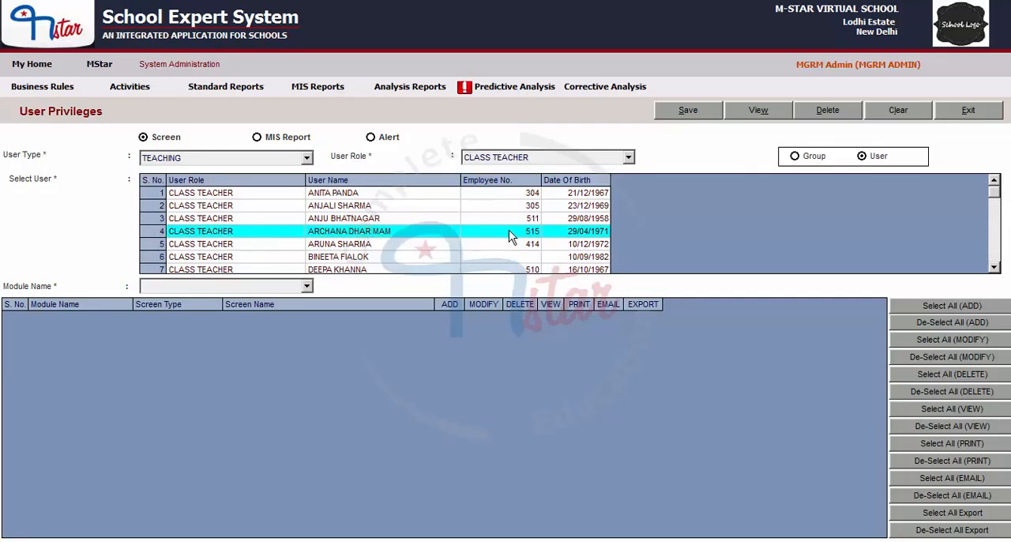
- Set the module name to Admission and look through the selected teacher's existing privileges on its screens
left_click(220, 288)
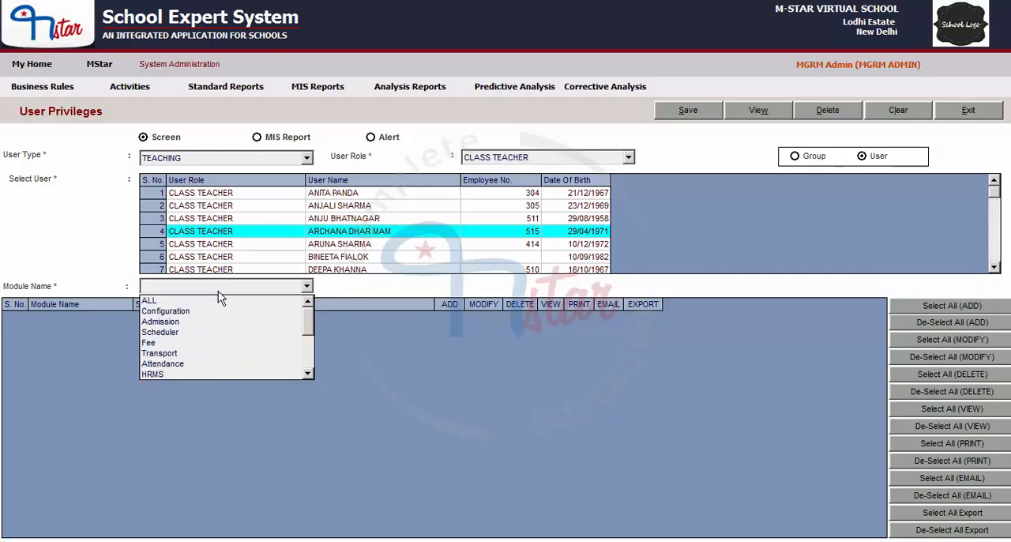
left_click(188, 321)
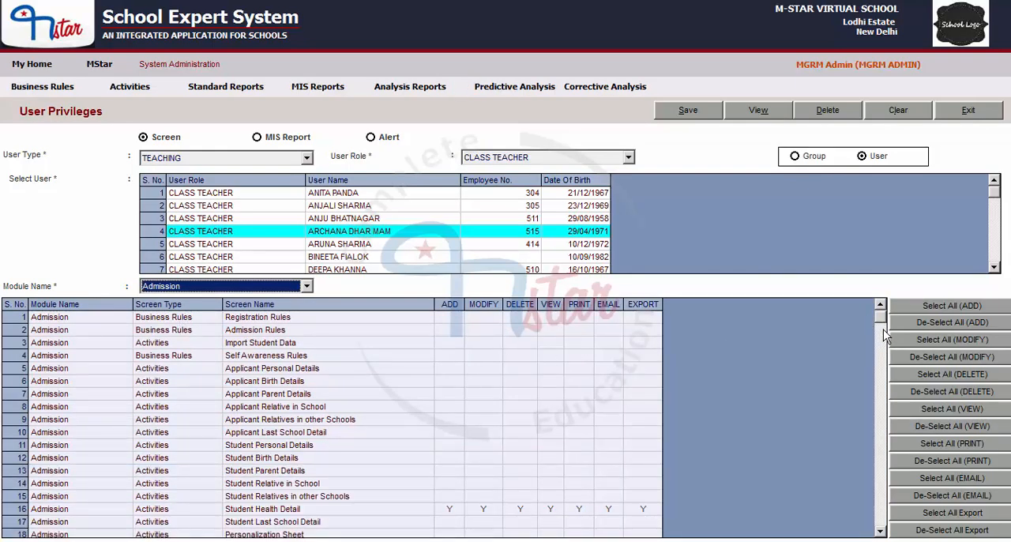
scroll(882, 341, "down", 1)
left_click_drag(882, 341, 882, 513)
scroll(835, 324, "up", 10)
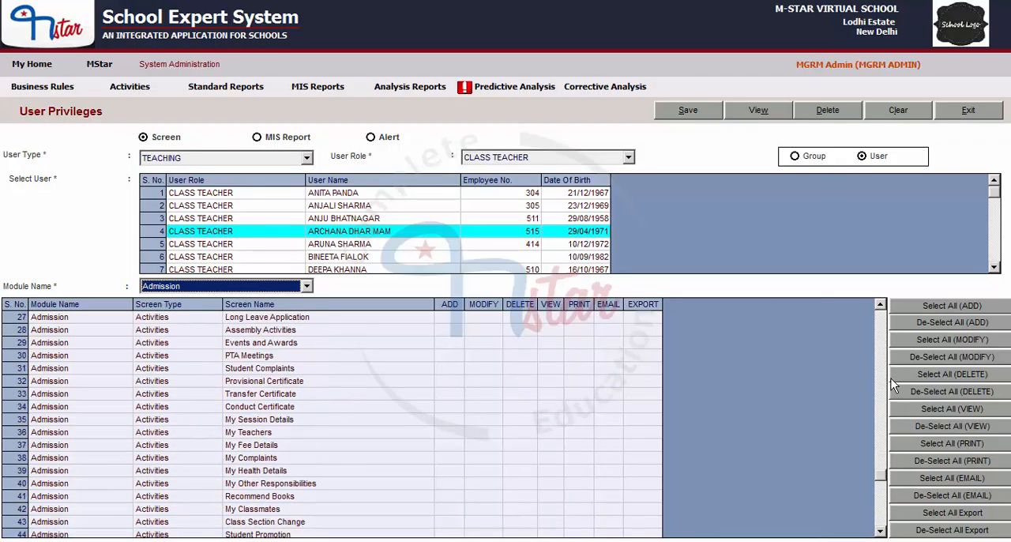
- Set ADD, MODIFY, DELETE, VIEW, PRINT, EMAIL and EXPORT to Y for the Admission screen Registration Rules
left_click(446, 320)
left_click(479, 320)
left_click(521, 321)
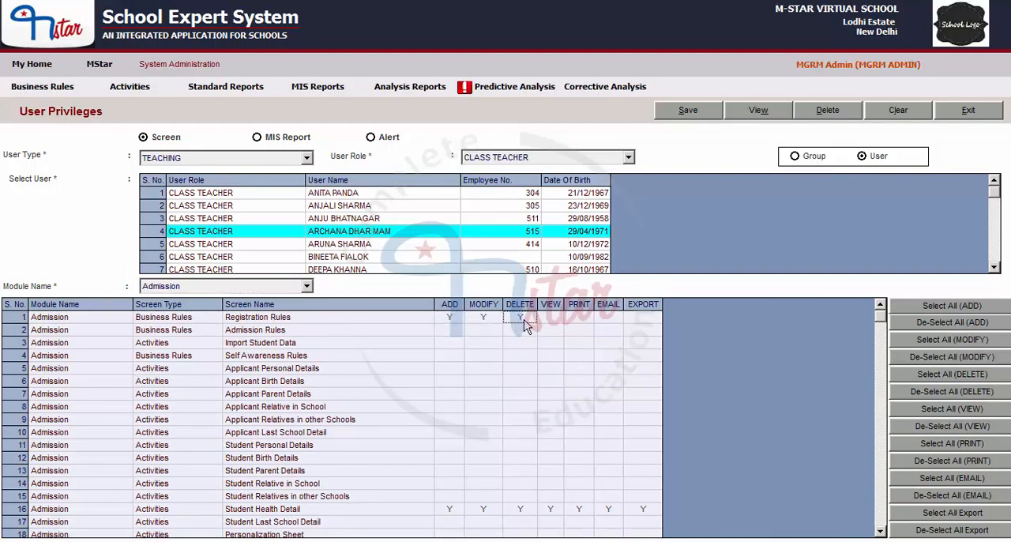
left_click(551, 320)
left_click(577, 321)
left_click(608, 321)
left_click(639, 320)
- Save the selected class teacher's Admission privileges and dismiss the message
scroll(884, 325, "down", 2)
scroll(885, 325, "up", 2)
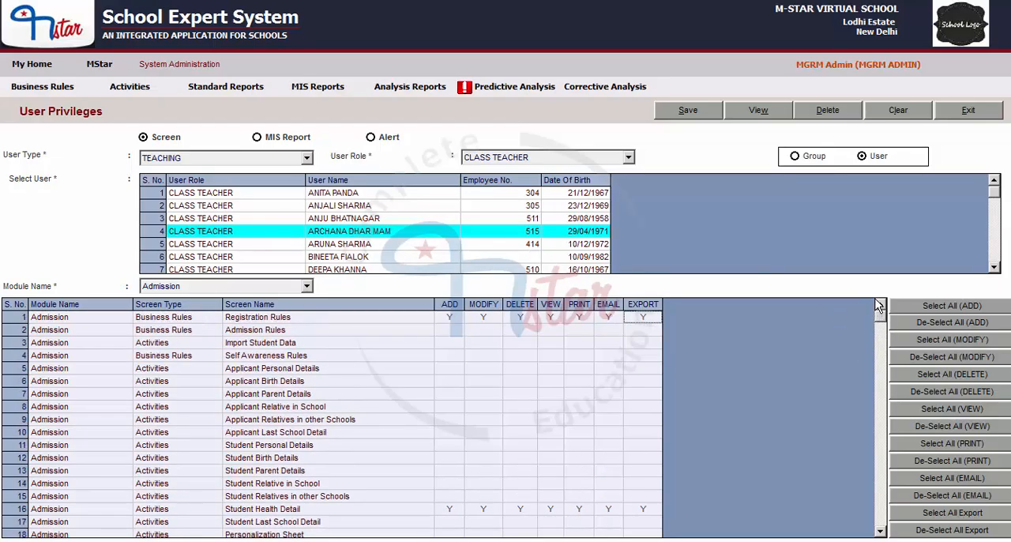
left_click(687, 110)
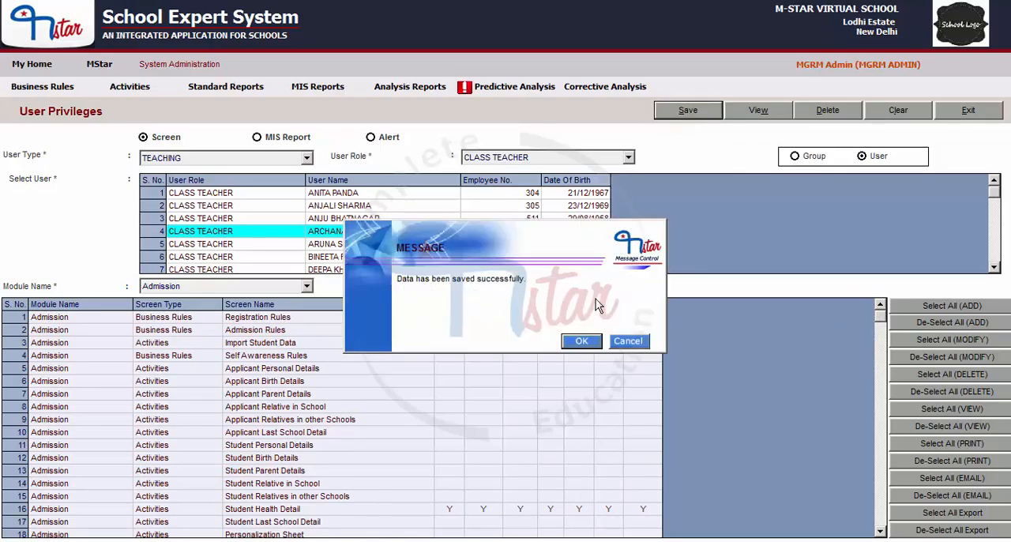
left_click(583, 342)
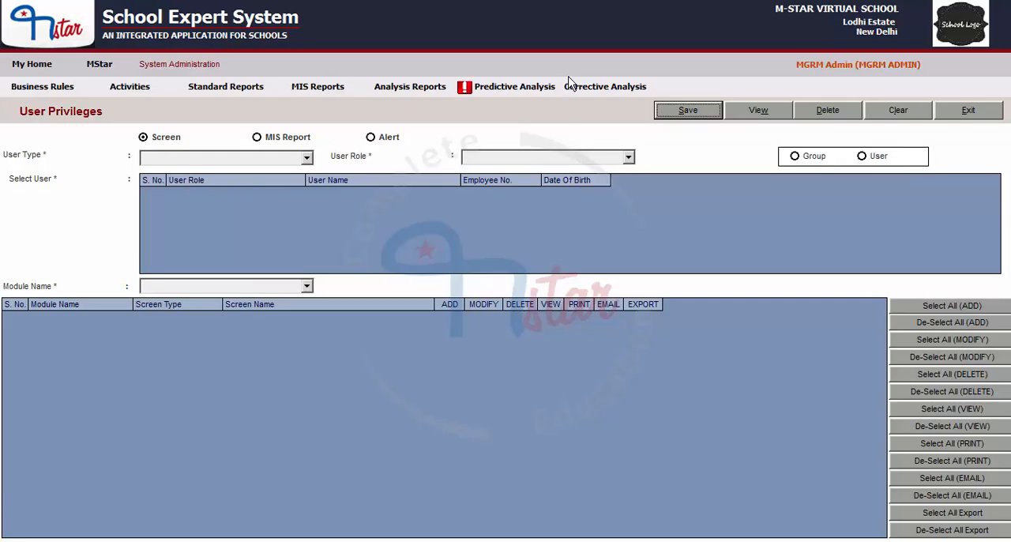
left_click(719, 337)
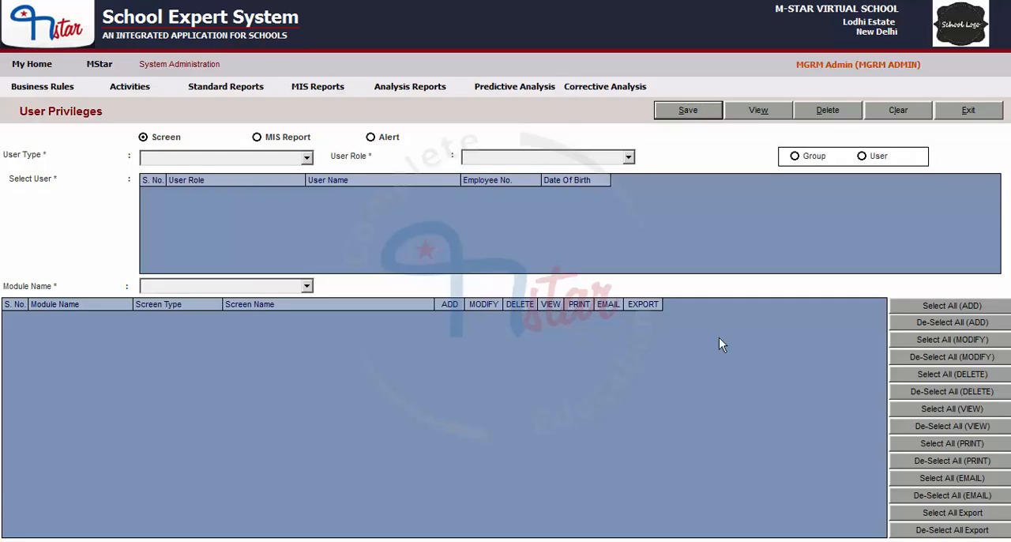